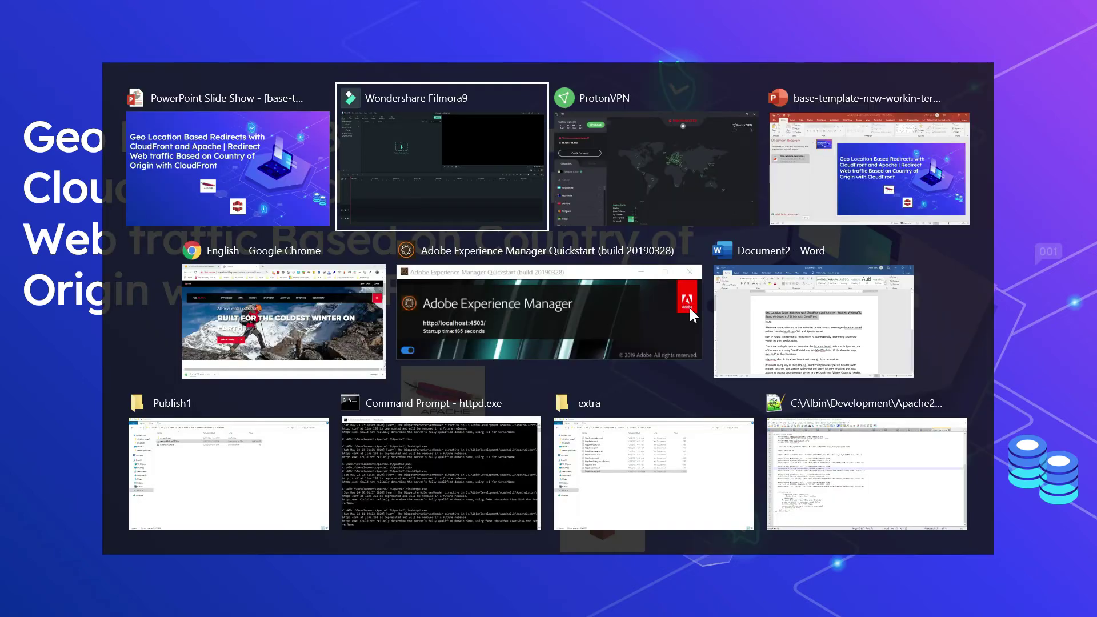
key(alt+Tab)
key(alt+Tab)
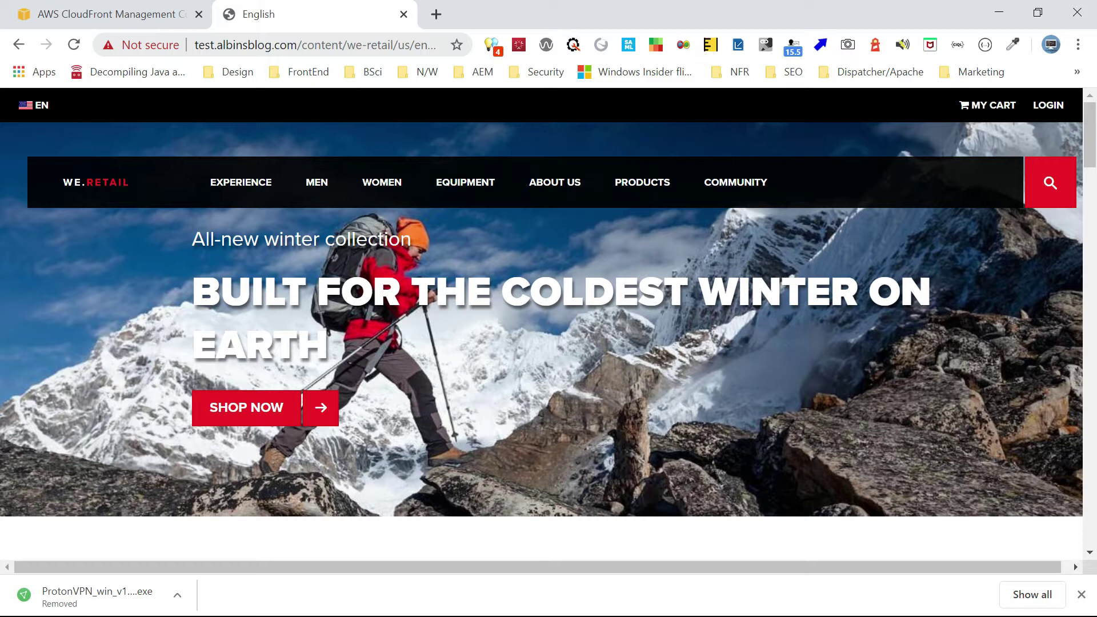
Step: Open distribution E22CKST93YRHVY in the CloudFront console and show its Behaviors tab
click(95, 21)
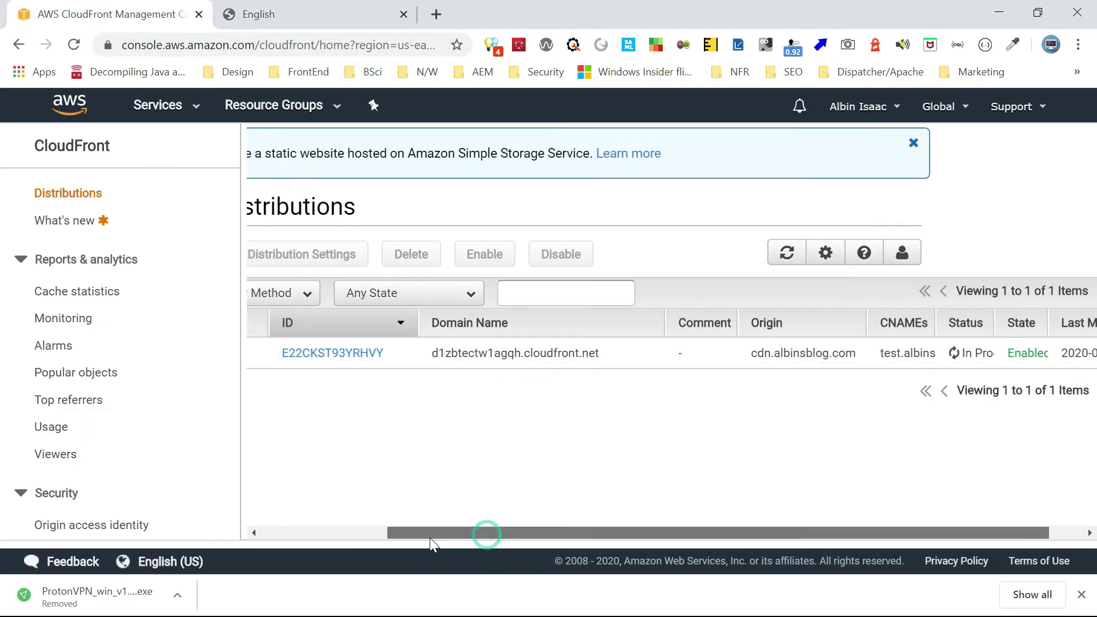
drag(486, 535, 396, 537)
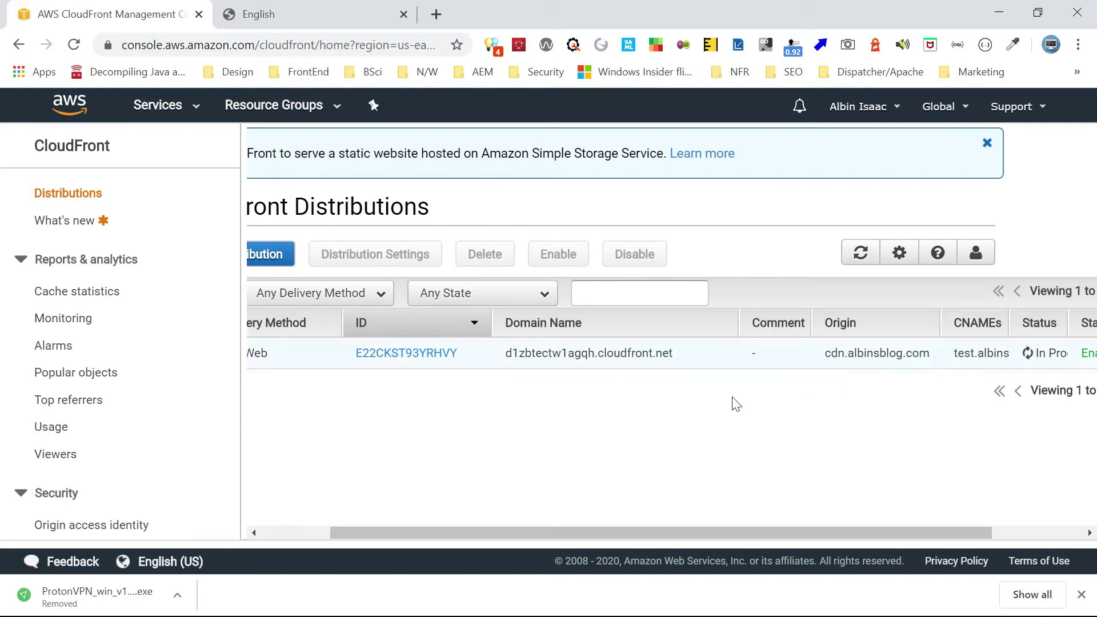
click(436, 358)
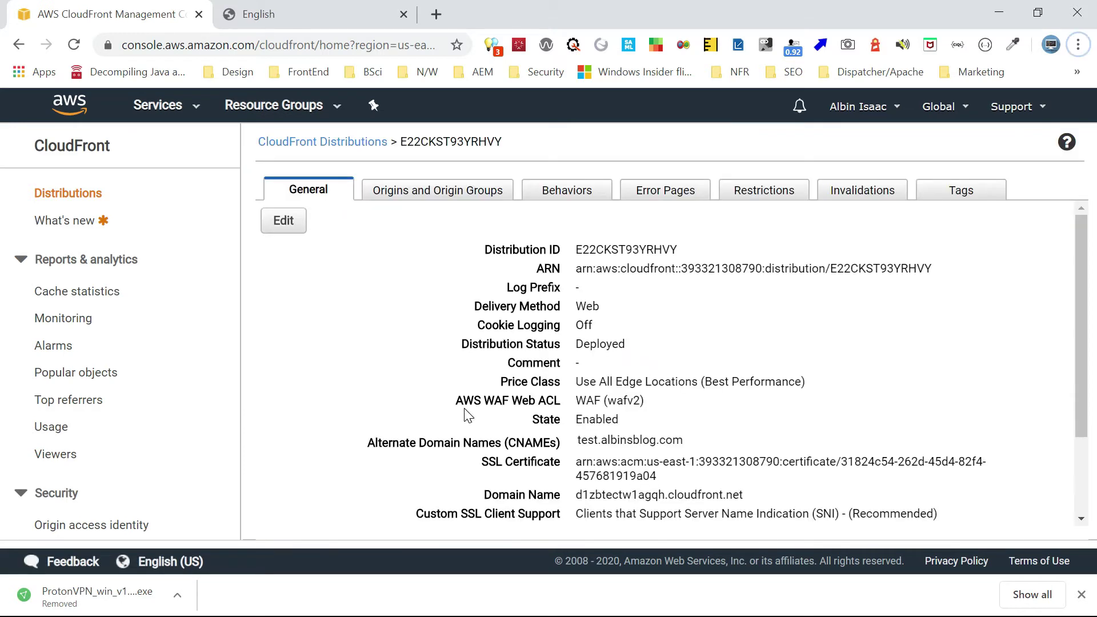
click(422, 196)
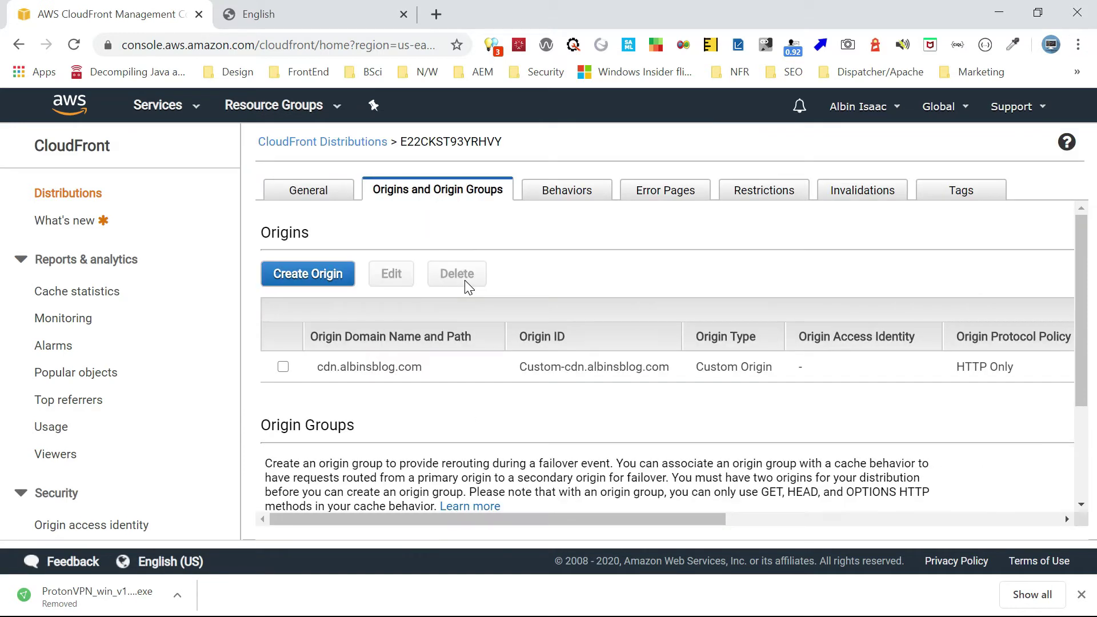
click(561, 196)
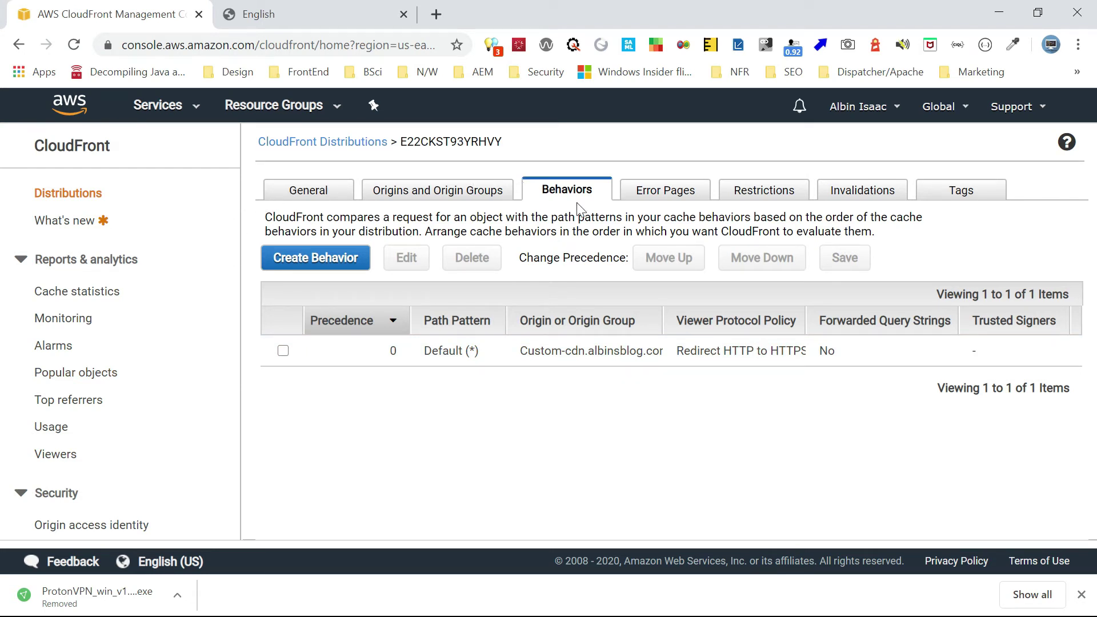
Step: Edit the Default (*) behavior and check its whitelisted headers CloudFront-Viewer-Country and Host
click(283, 351)
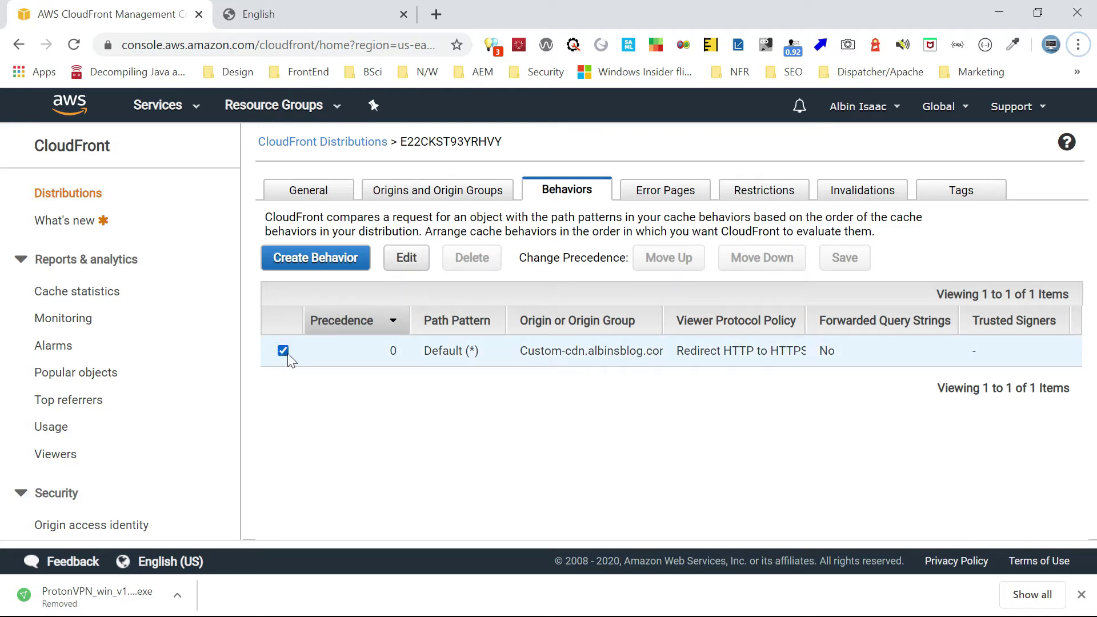
click(407, 258)
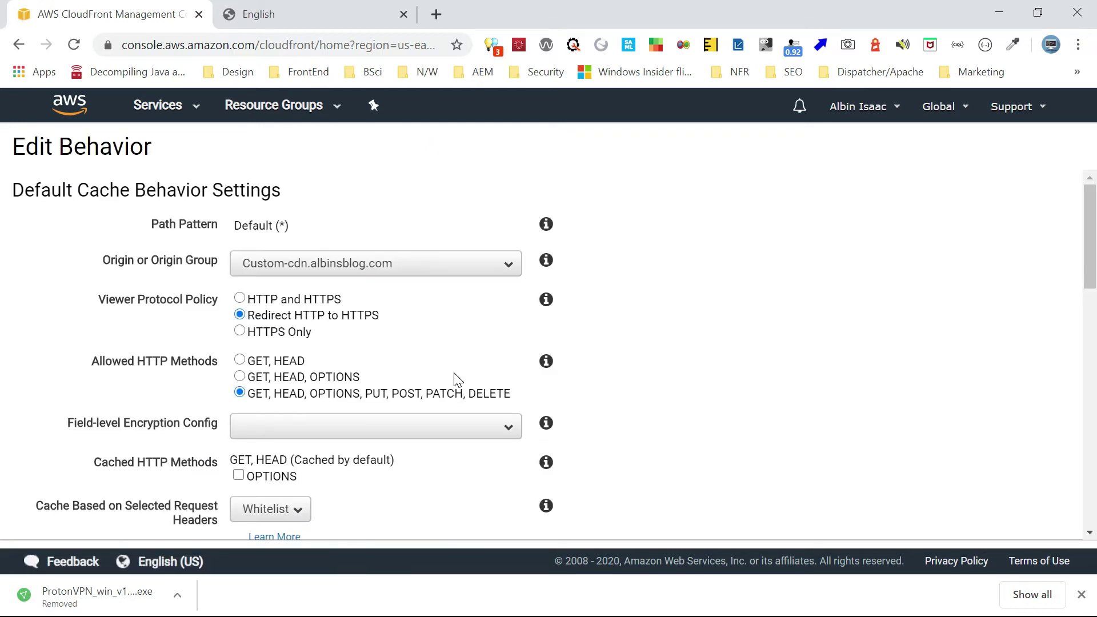
scroll(592, 330, down, 2)
scroll(592, 330, down, 3)
scroll(436, 338, up, 3)
scroll(277, 473, down, 2)
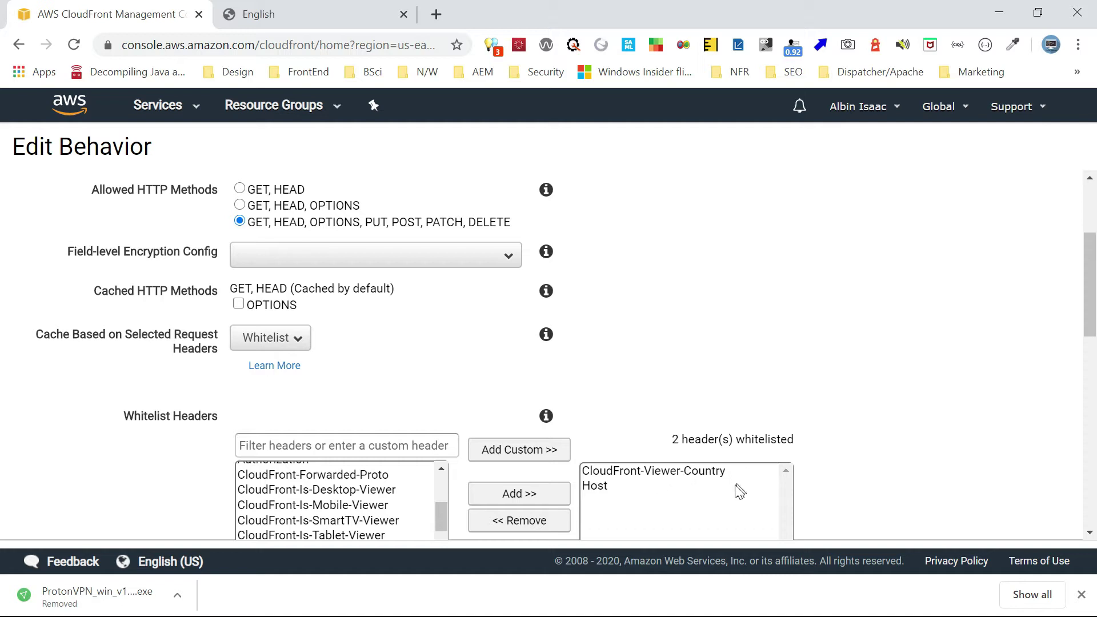
drag(1089, 294, 1089, 321)
click(331, 355)
text(c)
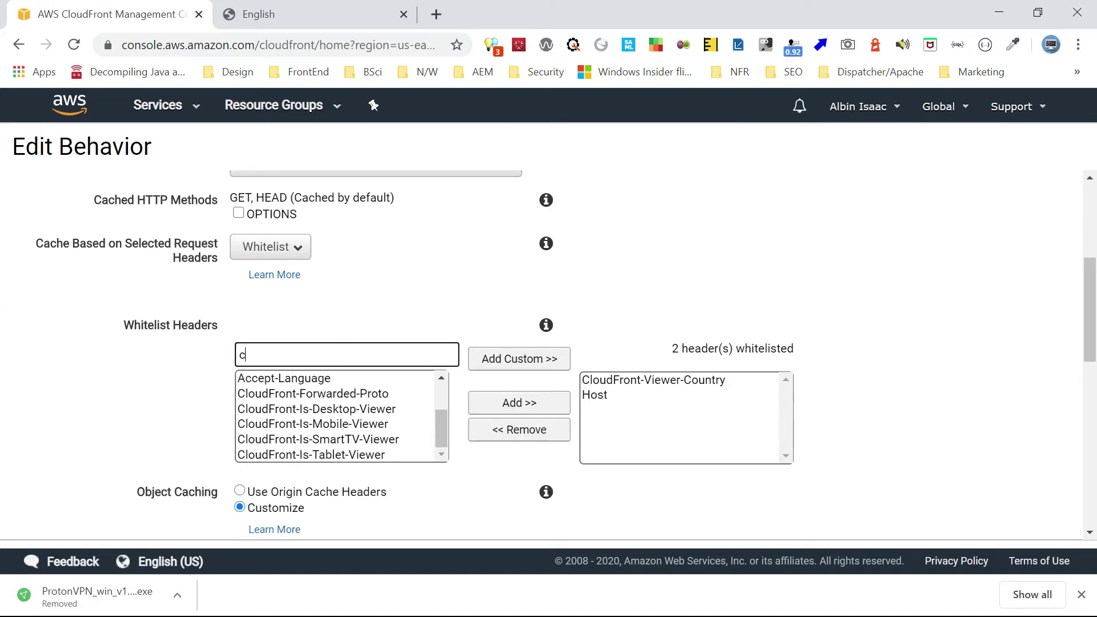
text(lou)
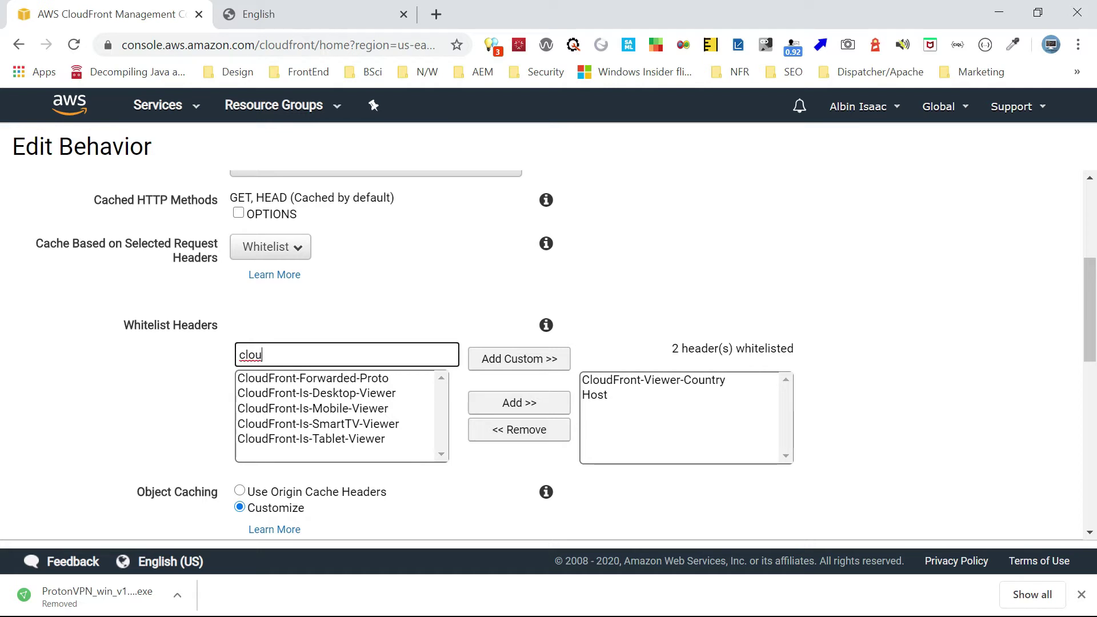
key(BackSpace)
key(BackSpace)
key(BackSpace)
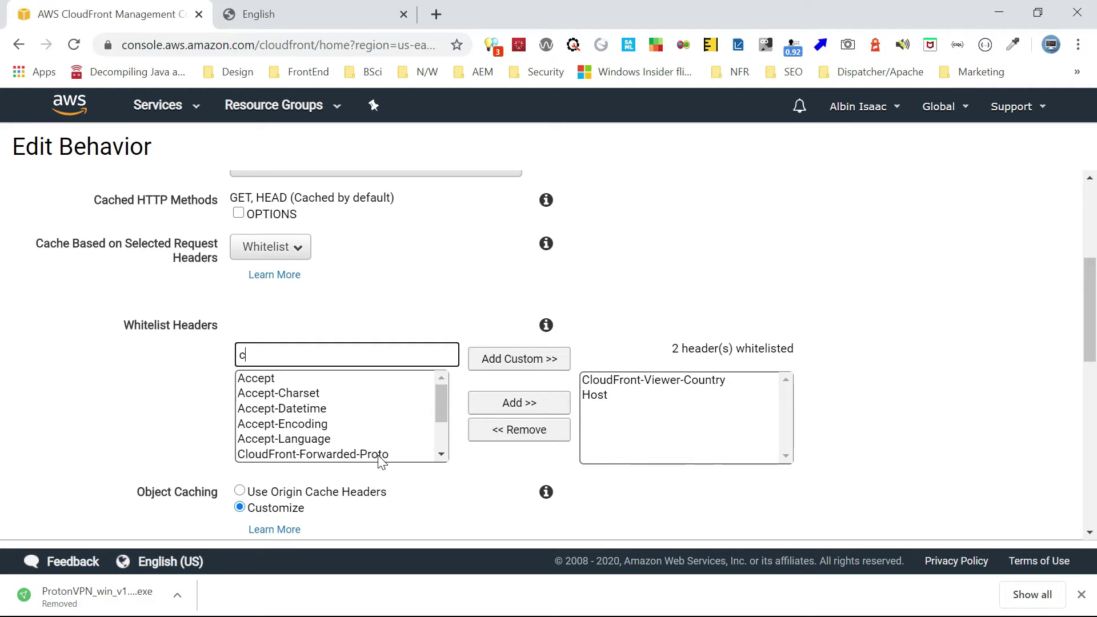
key(BackSpace)
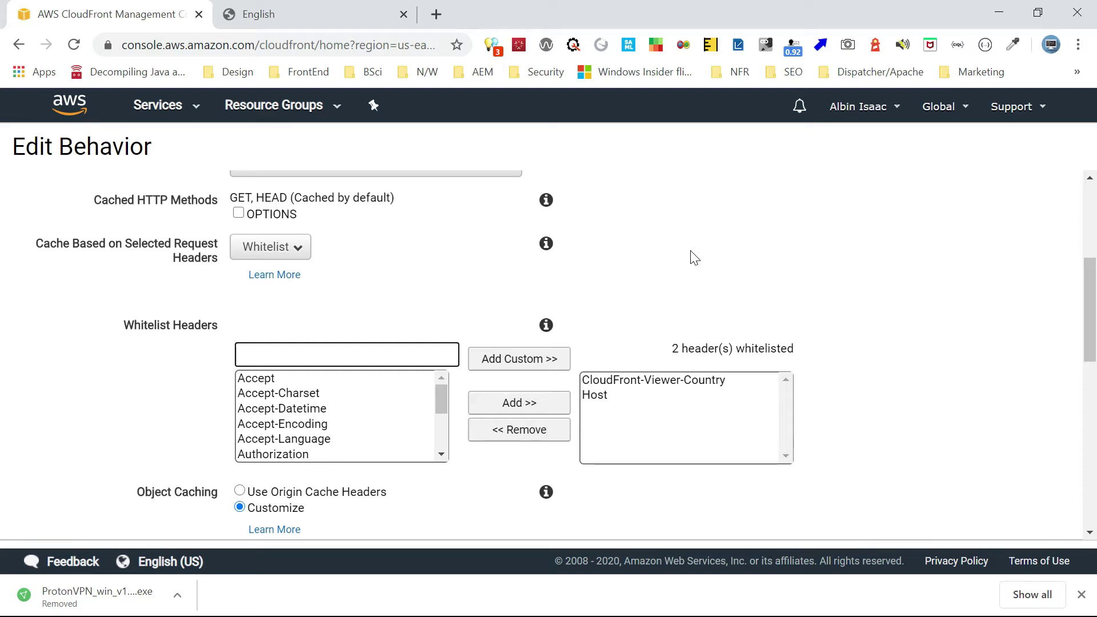
Step: Switch to File Explorer and go up to the Albin folder
key(alt+Tab)
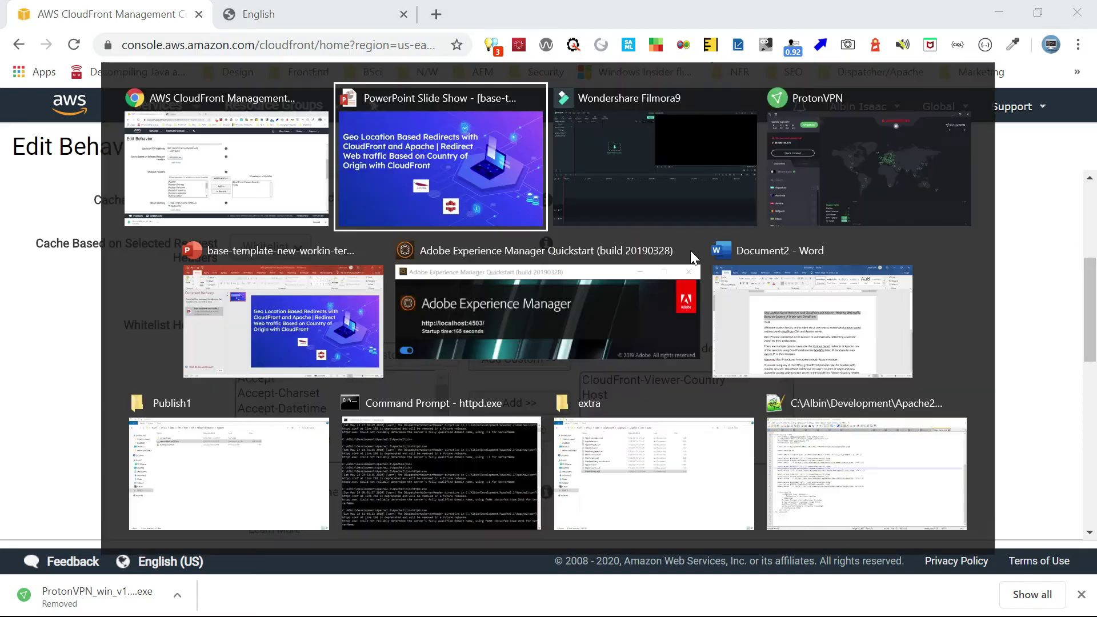
key(alt+Tab)
key(alt+Tab)
key(alt+Tab)
key(alt+Tab)
key(alt+Tab)
key(alt+Tab)
key(alt+Tab)
key(alt+Tab)
key(alt+Tab)
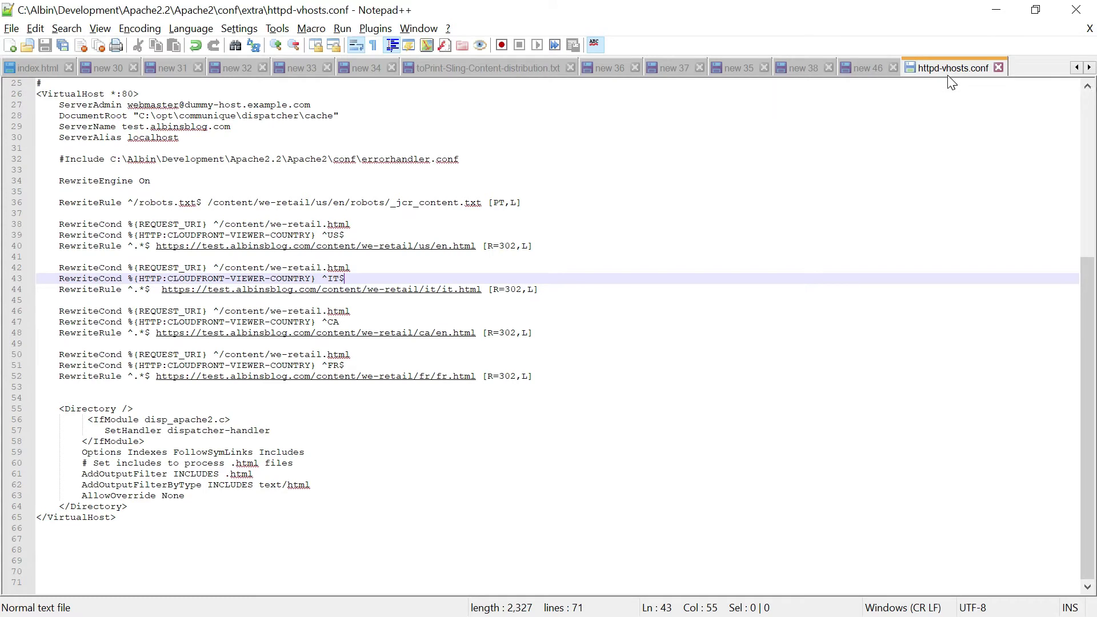
key(alt+Tab)
key(alt+Tab)
key(alt+Tab)
key(alt+Tab)
key(alt+Tab)
key(alt+Tab)
key(alt+Tab)
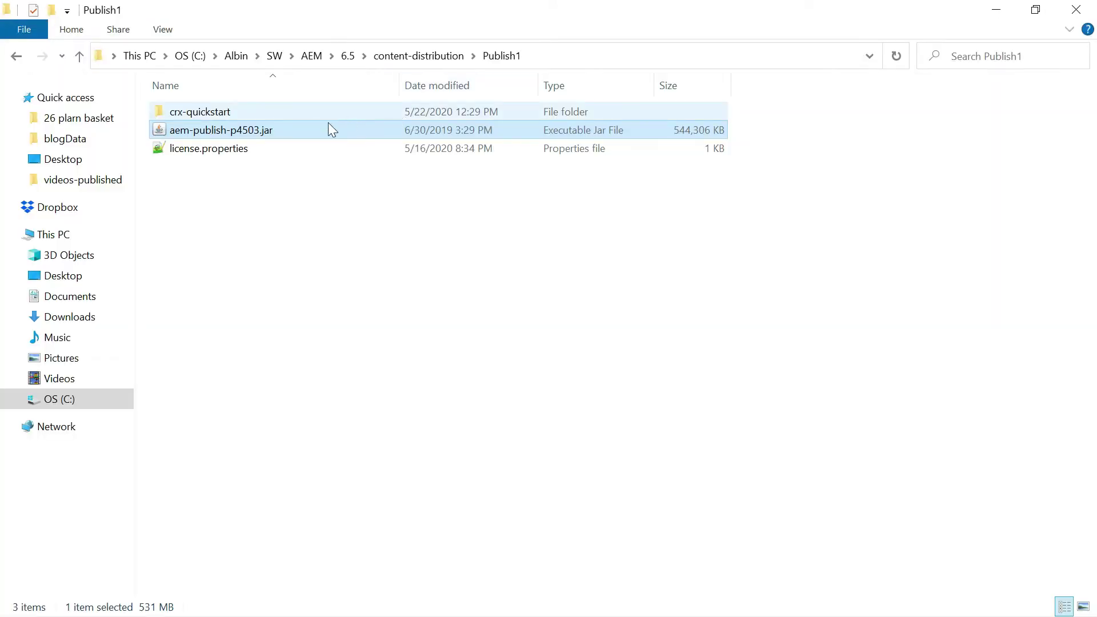
click(274, 56)
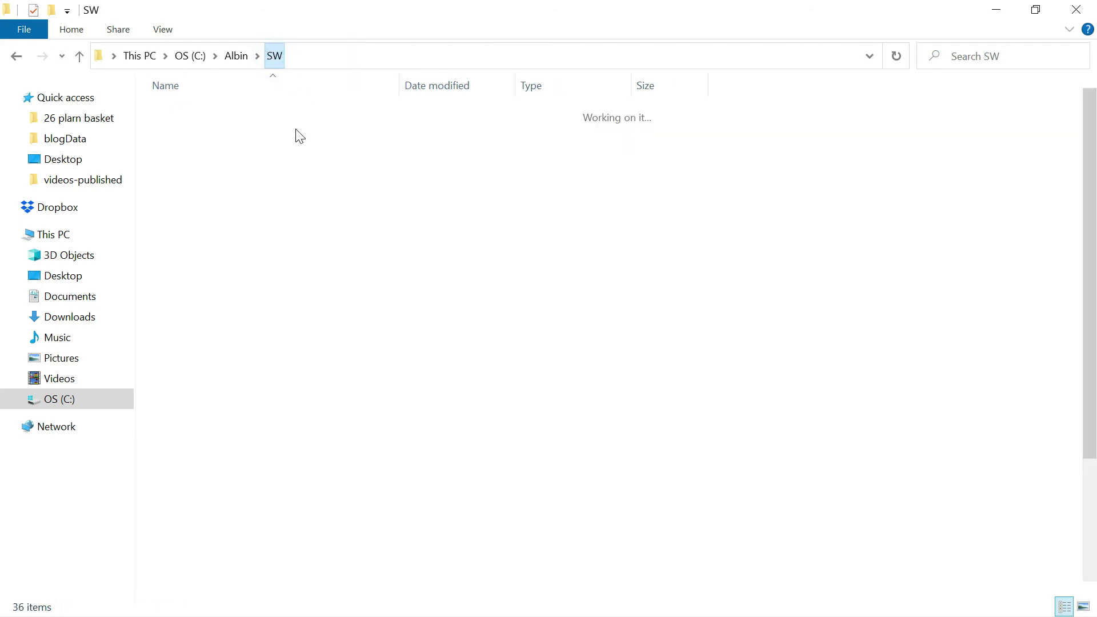
click(236, 56)
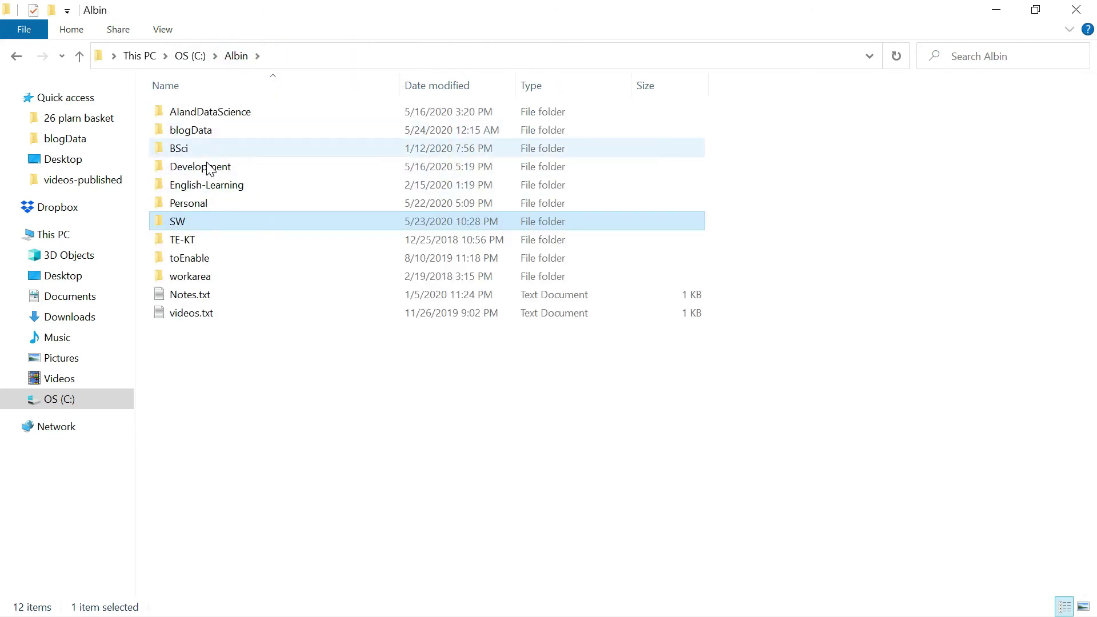
Step: Navigate into Development > Apache2.2 > Apache2 > conf > extra
double_click(209, 169)
key(alt)
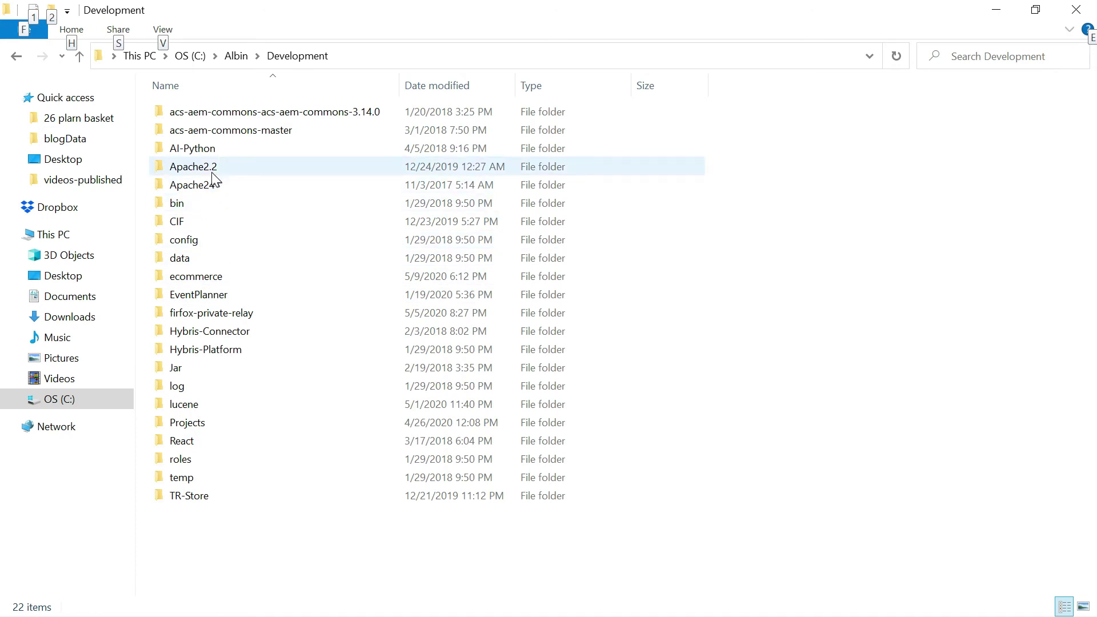
double_click(211, 171)
click(204, 113)
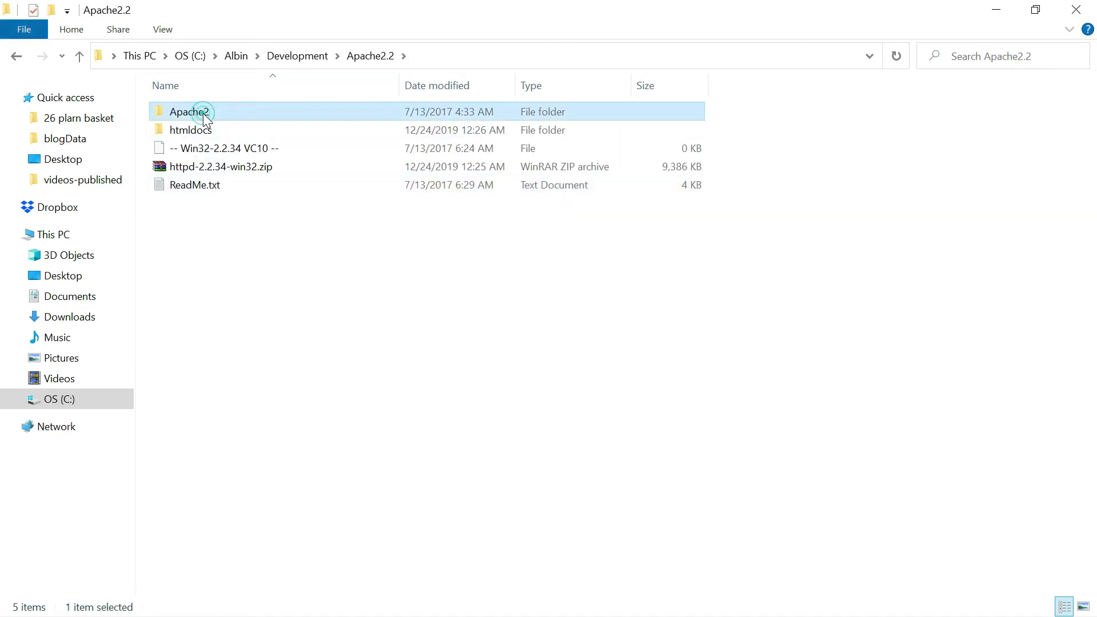
double_click(204, 114)
double_click(192, 148)
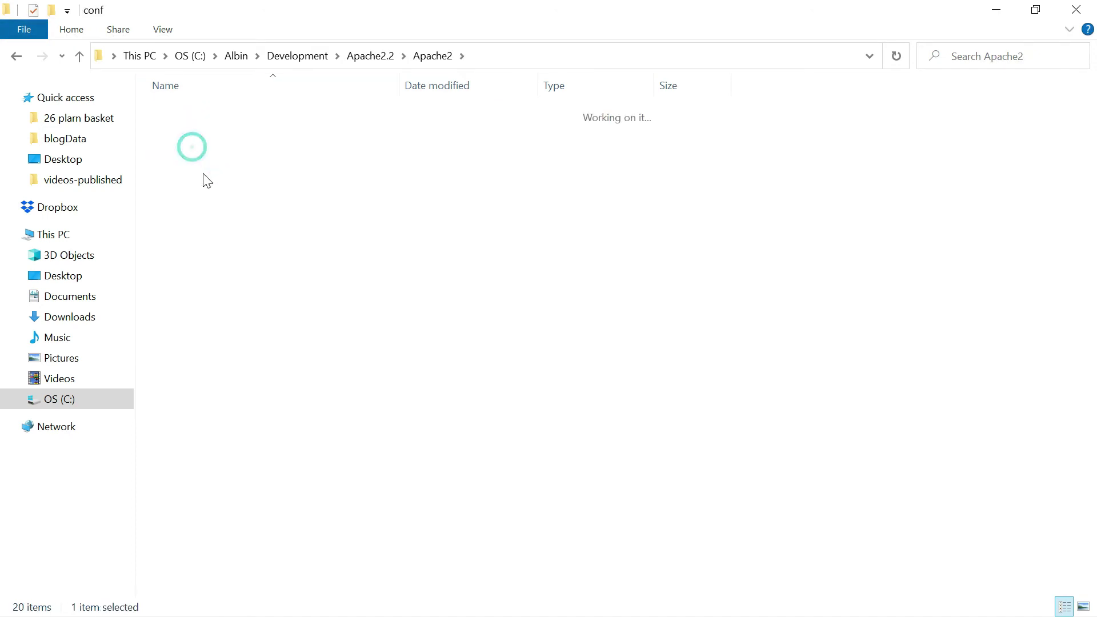
click(187, 112)
double_click(187, 113)
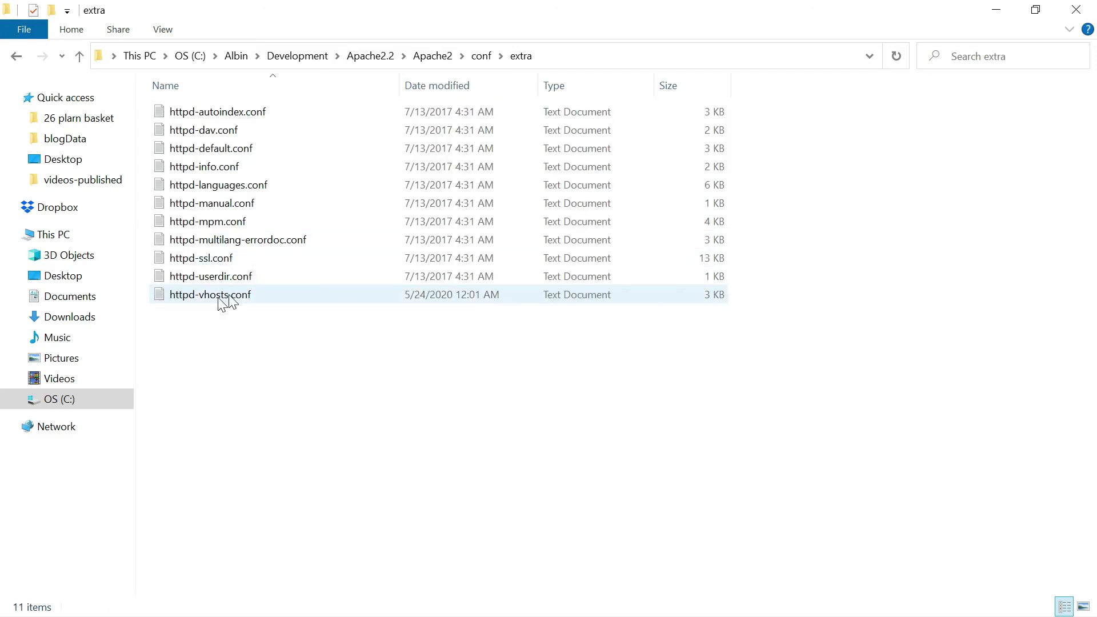
Step: Write RewriteCond/RewriteRule blocks on CLOUDFRONT-VIEWER-COUNTRY for US, IT, CA and FR
key(alt+Tab)
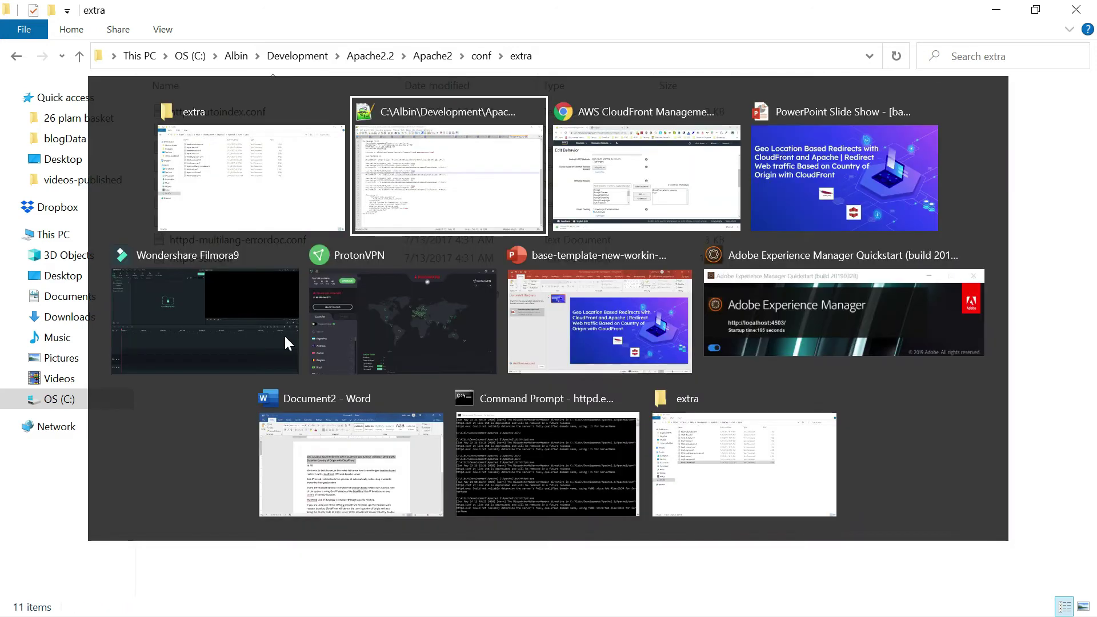
key(alt)
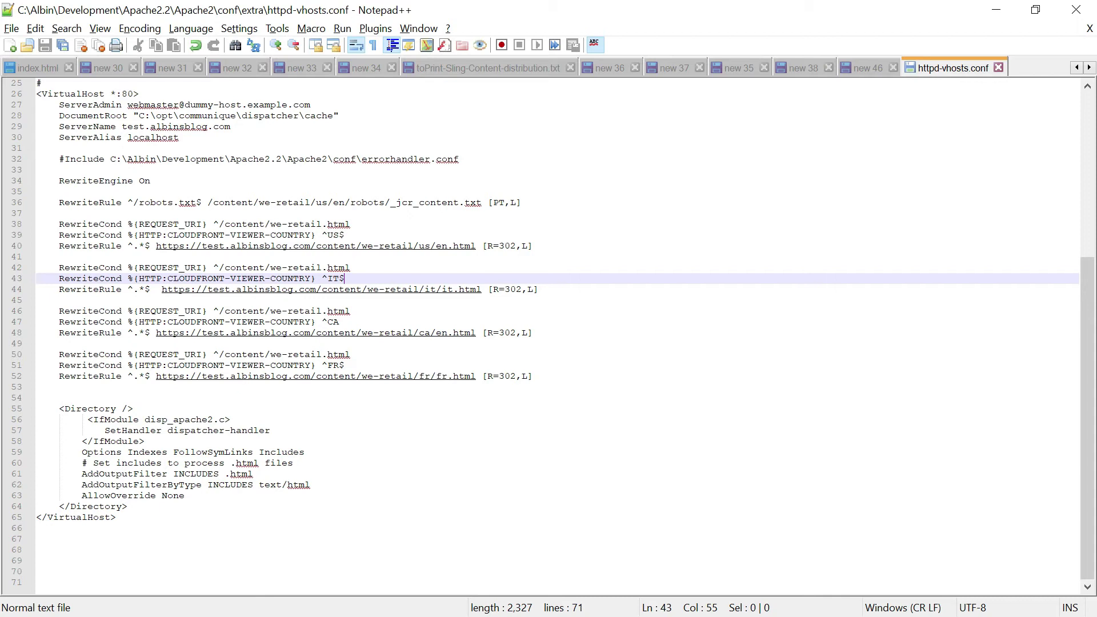
drag(122, 126, 231, 126)
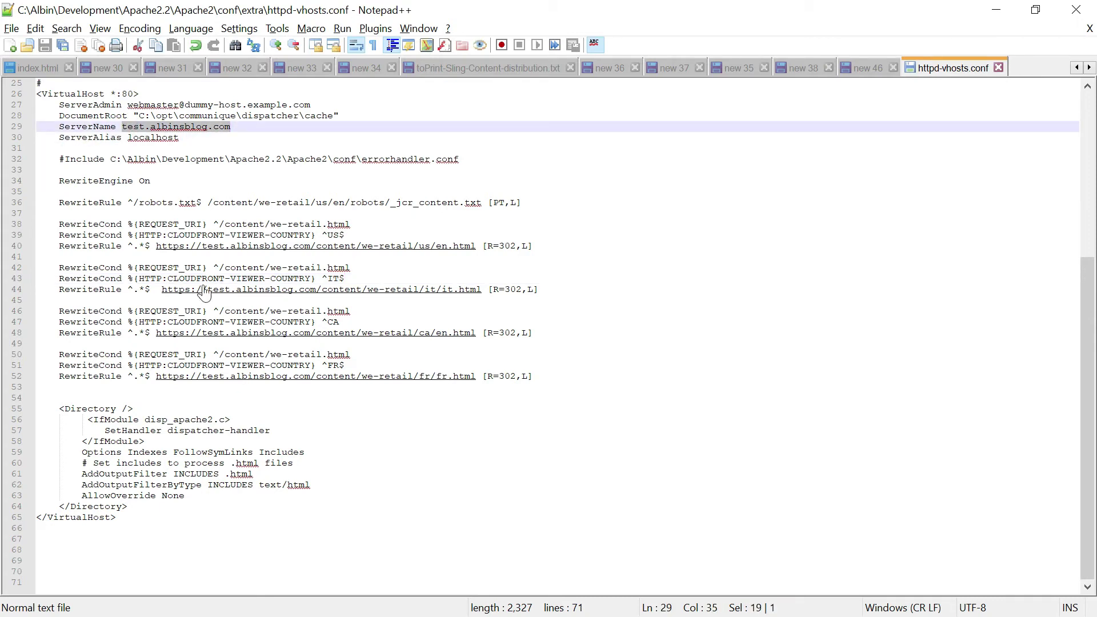
click(171, 235)
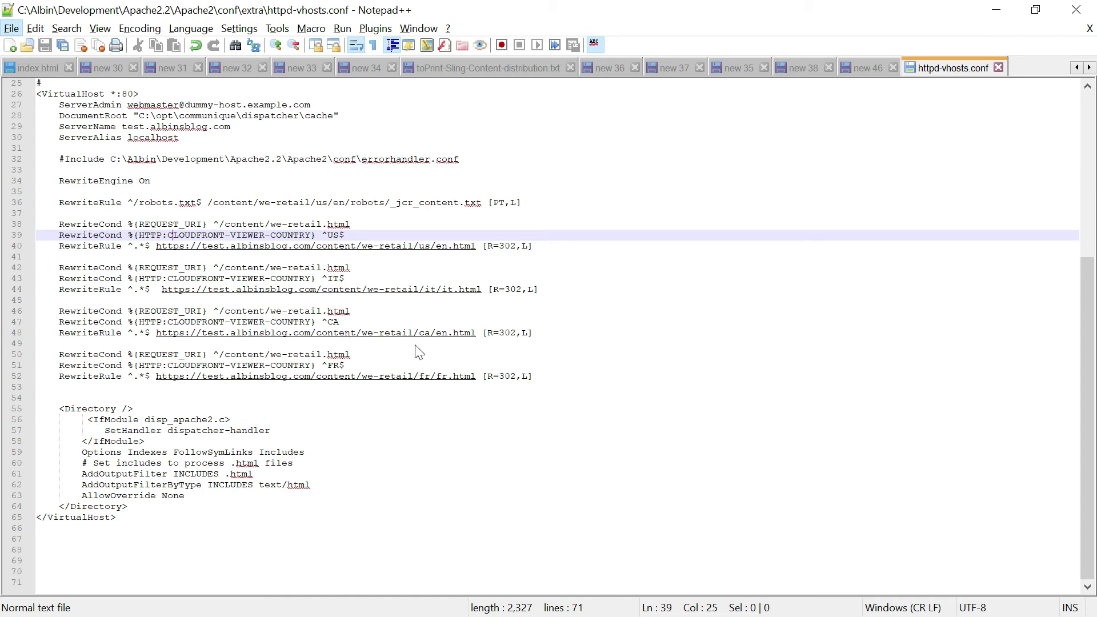
key(alt)
key(alt)
key(alt+Tab)
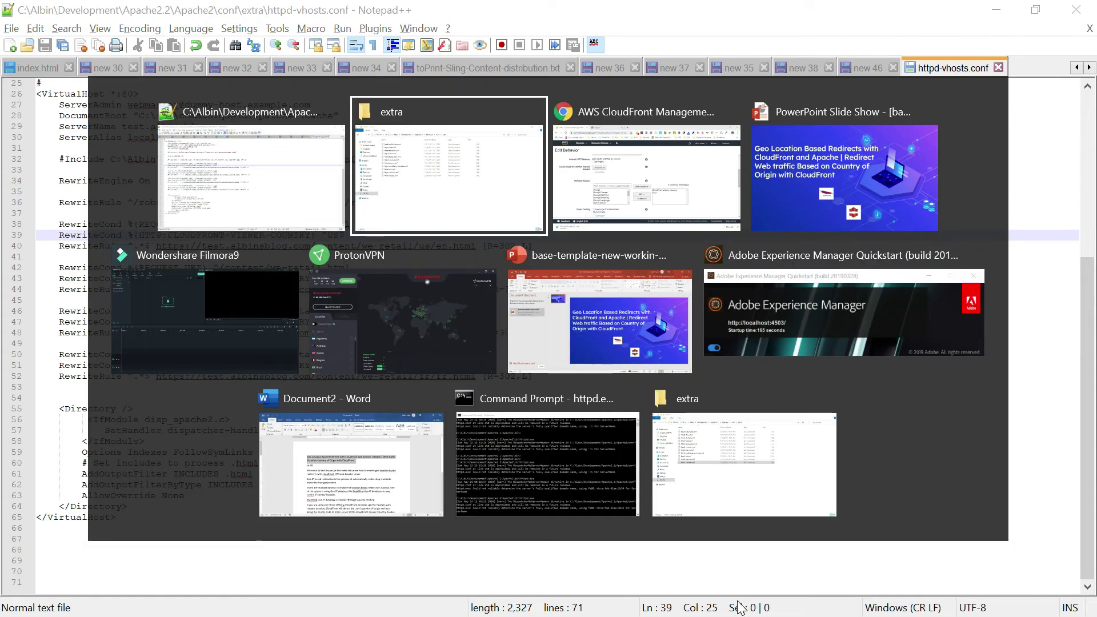
Step: Connect ProtonVPN through a server in Canada
key(Tab)
key(Tab)
key(Tab)
key(Tab)
key(alt+Tab)
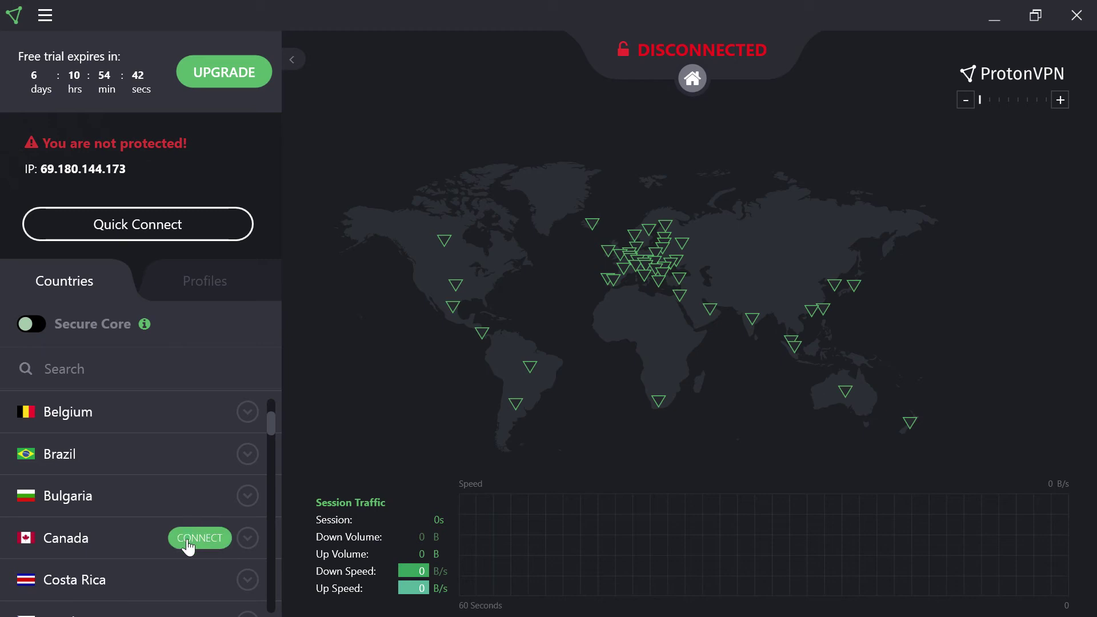
click(188, 538)
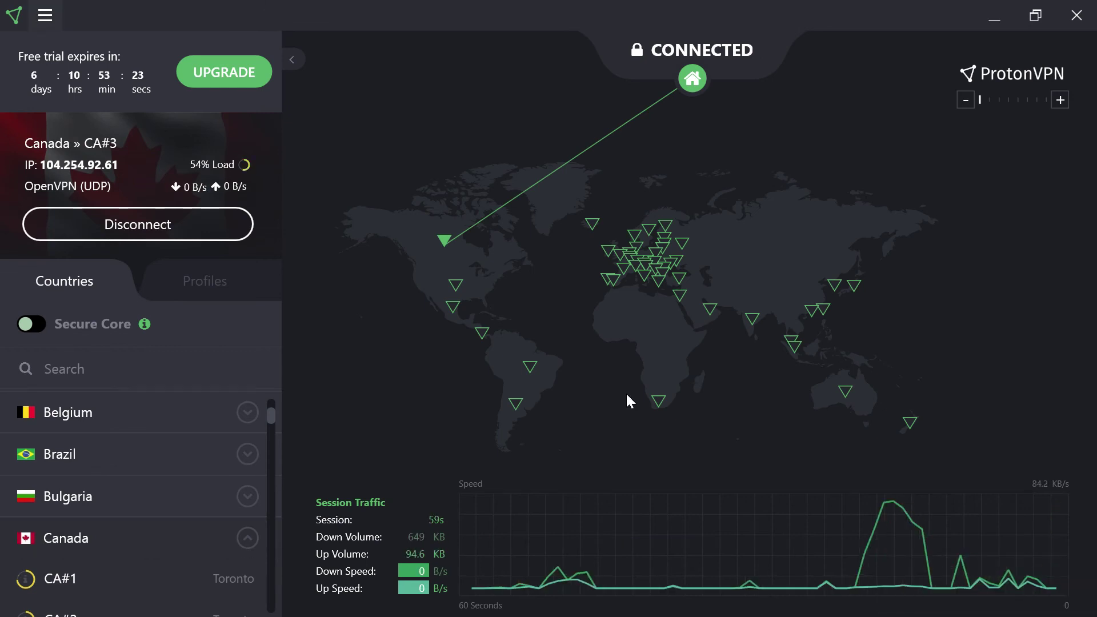
key(alt+Tab)
Step: Replace /us/en.html with .html in the address and load we-retail.html
key(Tab)
key(Tab)
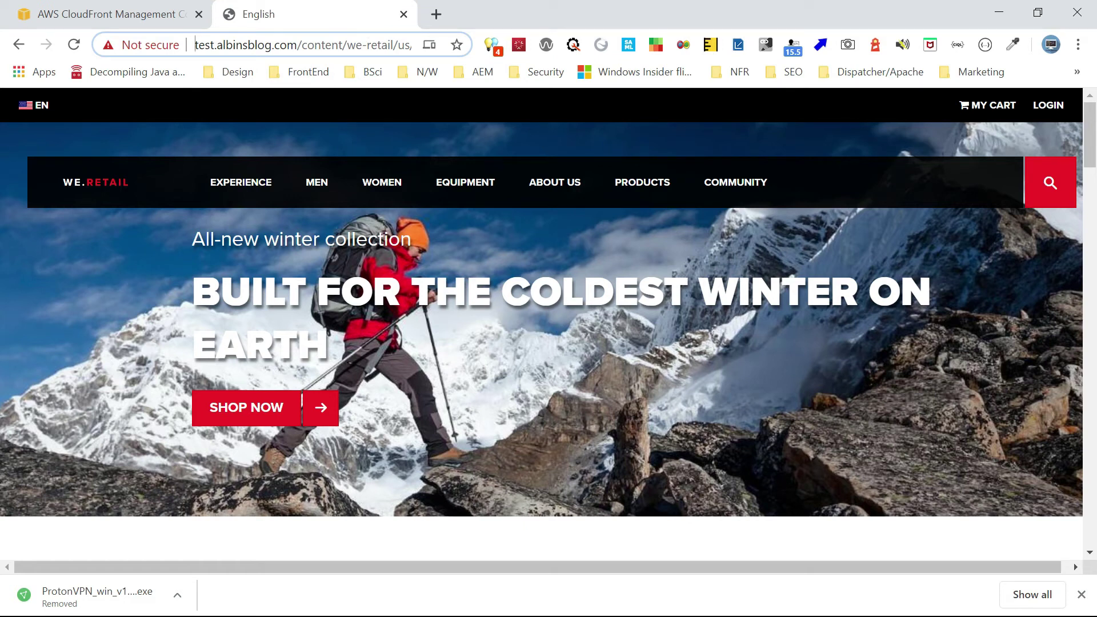
drag(388, 45, 678, 51)
key(BackSpace)
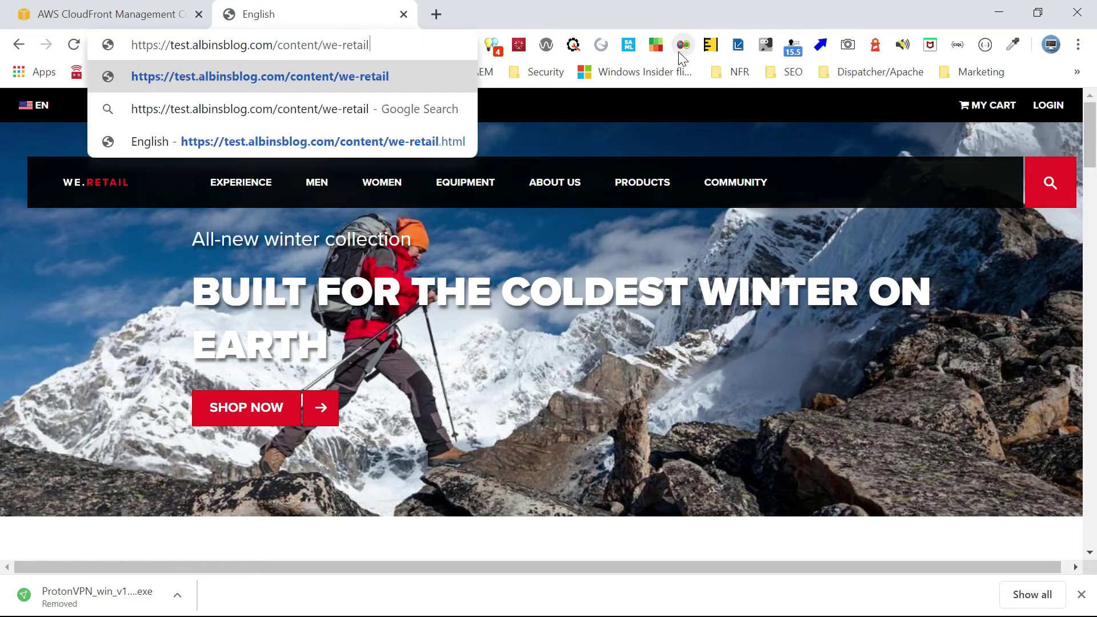
text(.html)
key(Return)
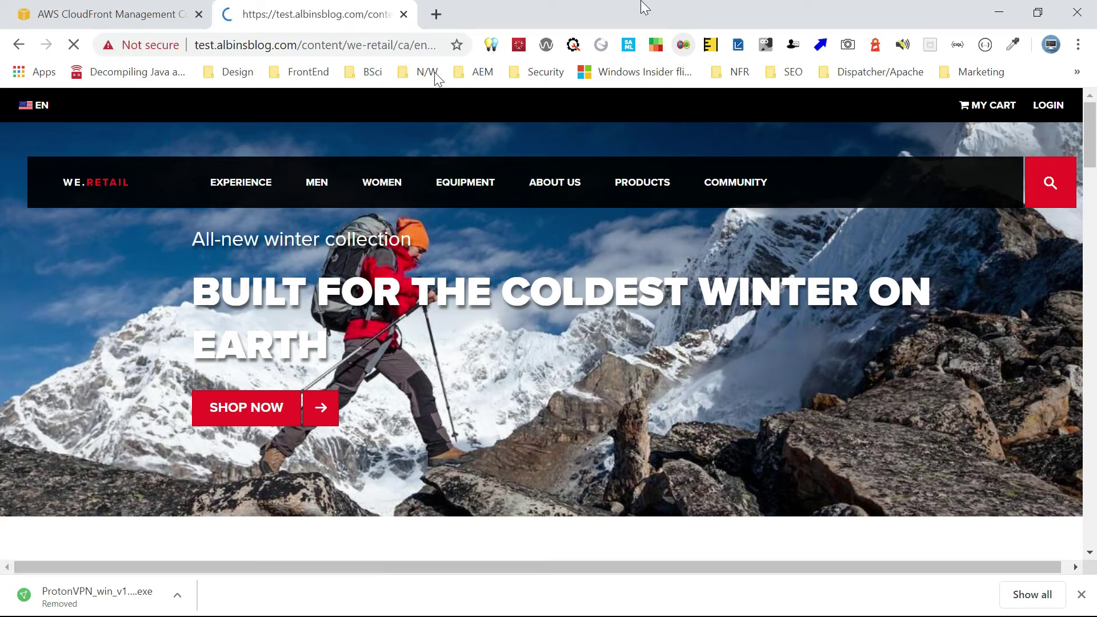
drag(344, 45, 489, 68)
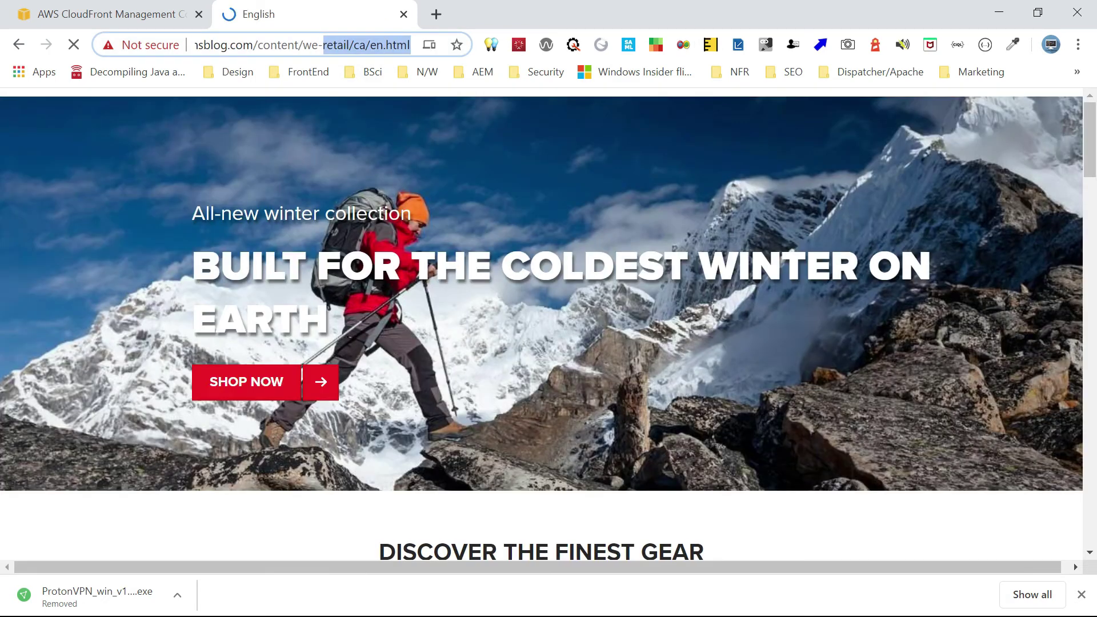
Step: Disconnect from Canada and connect ProtonVPN through France FR#34
key(alt+Tab)
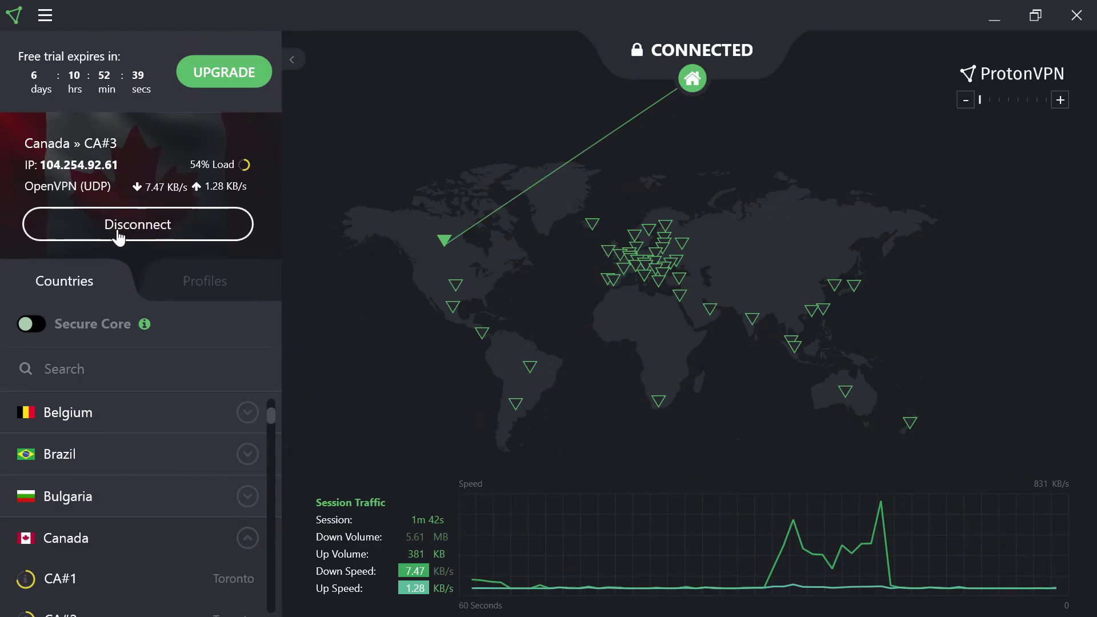
click(117, 237)
scroll(206, 502, down, 1)
scroll(202, 502, down, 1)
click(247, 457)
mouse_move(103, 498)
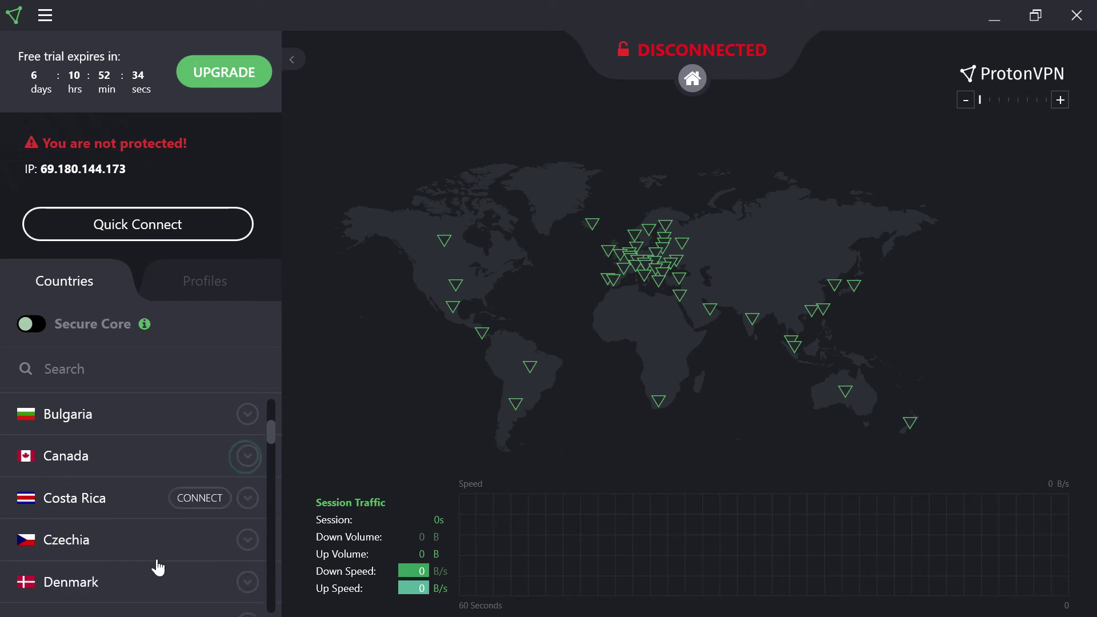
scroll(150, 540, down, 1)
scroll(149, 540, down, 1)
scroll(152, 539, down, 1)
click(200, 586)
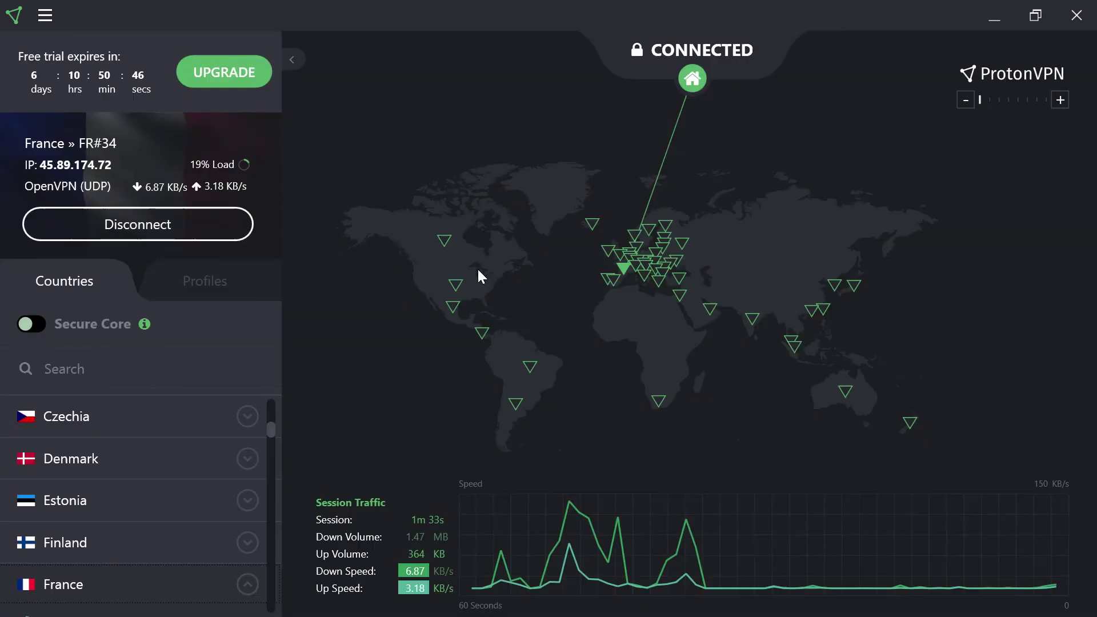
Step: Reload we-retail.html in place of /ca/en.html and check the French redirect URL
key(alt+Tab)
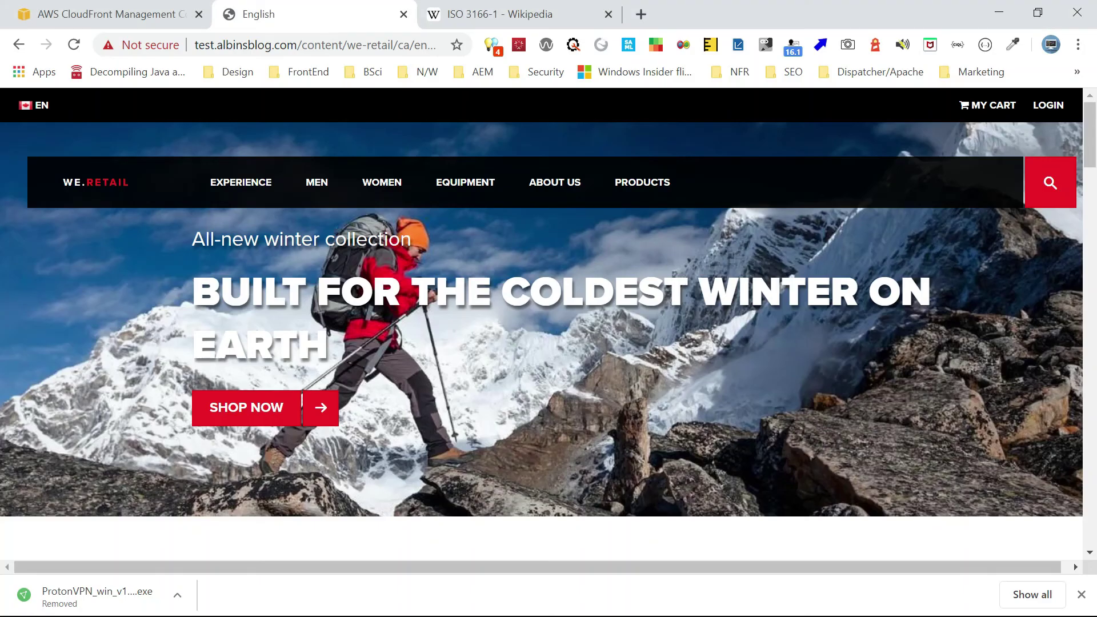
click(392, 44)
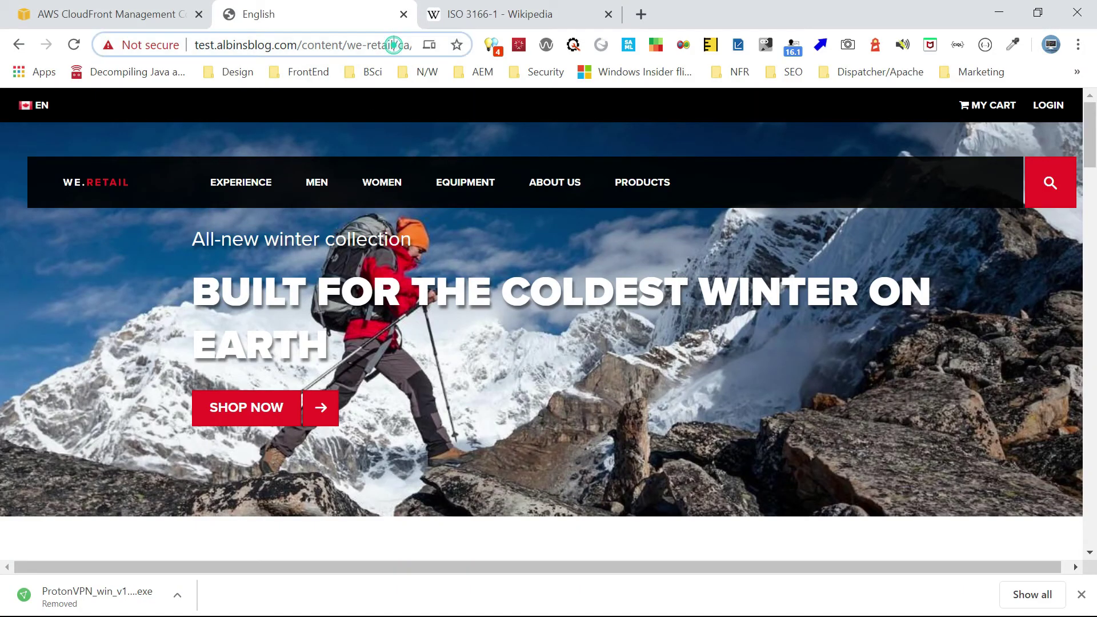
drag(343, 45, 412, 44)
text(.html)
key(Return)
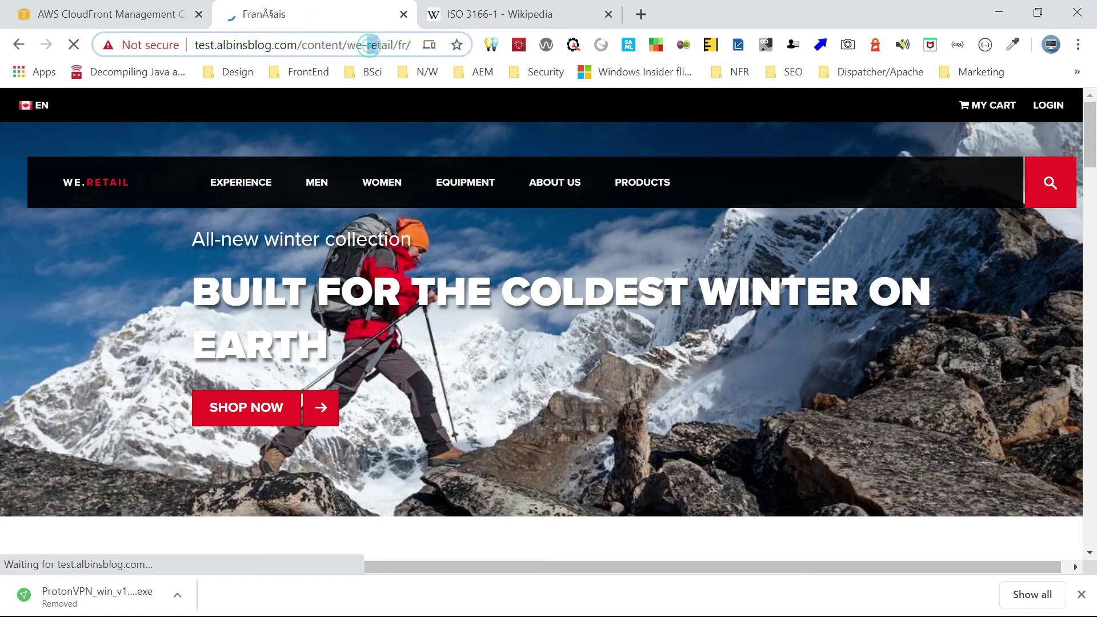
drag(334, 45, 412, 44)
key(alt+Tab)
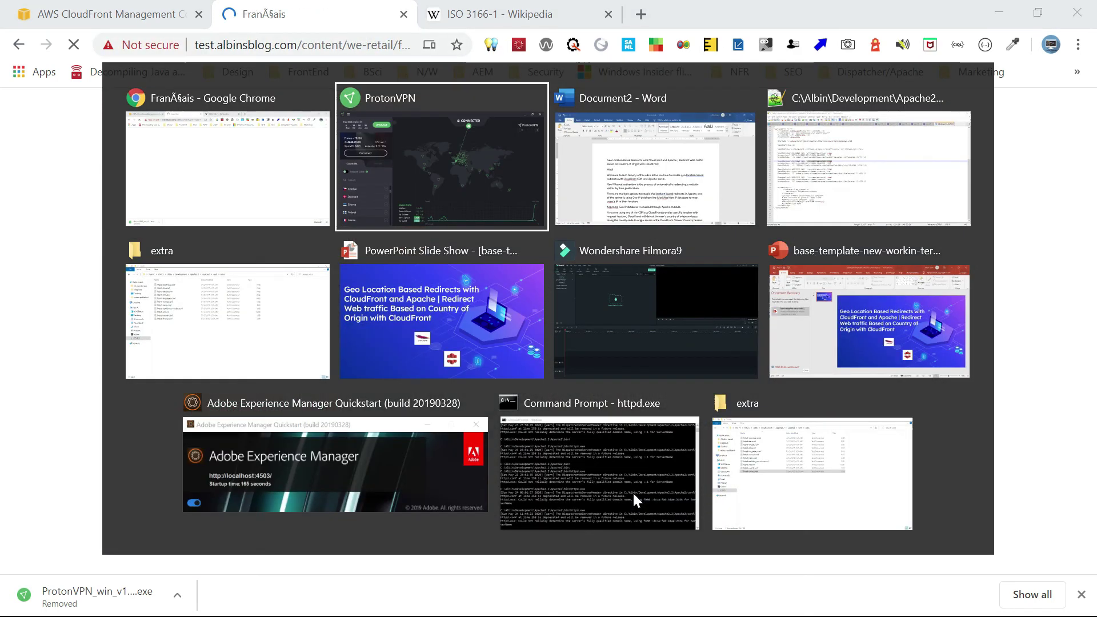
Step: Switch to the ISO 3166-1 Wikipedia page to find the GB code
key(alt+Tab)
key(alt+Tab)
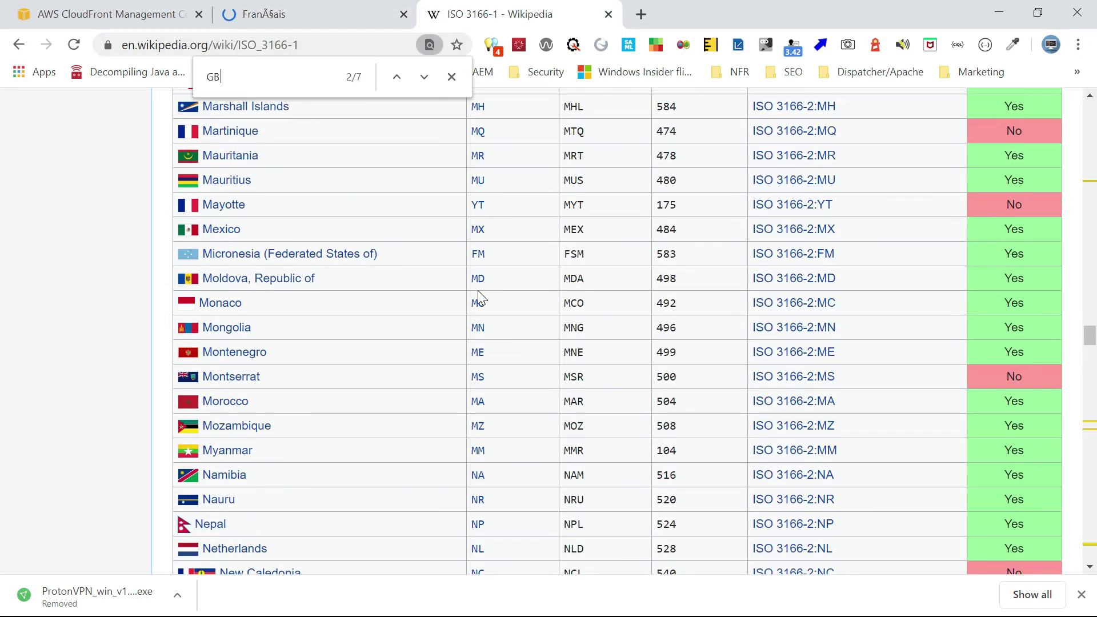
scroll(483, 294, up, 4)
scroll(498, 160, up, 6)
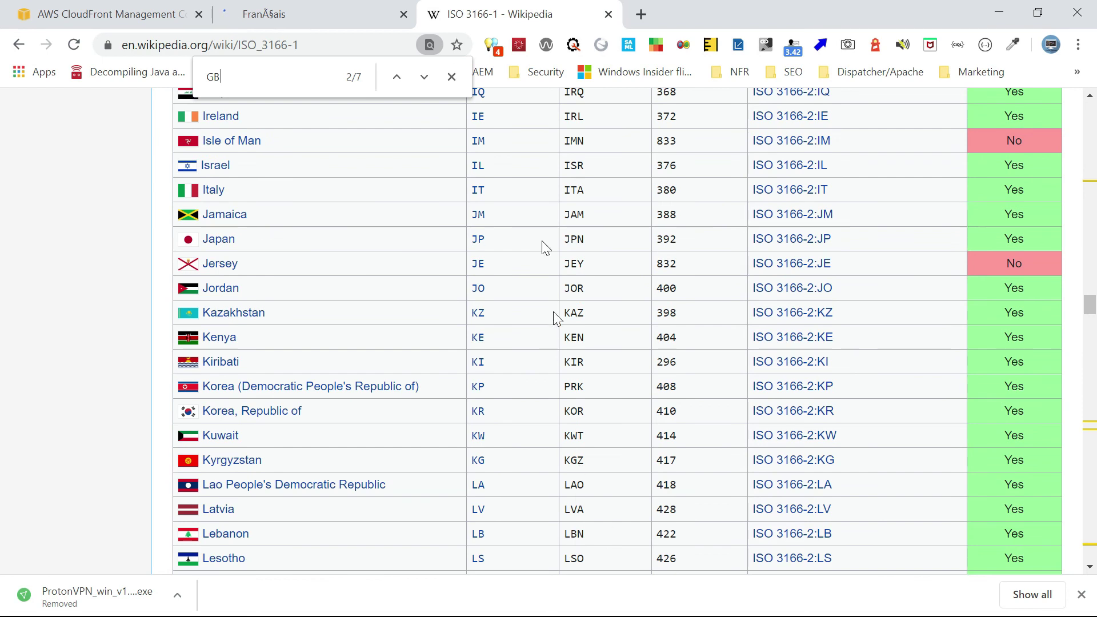
scroll(504, 463, down, 7)
scroll(504, 463, down, 6)
scroll(504, 464, down, 5)
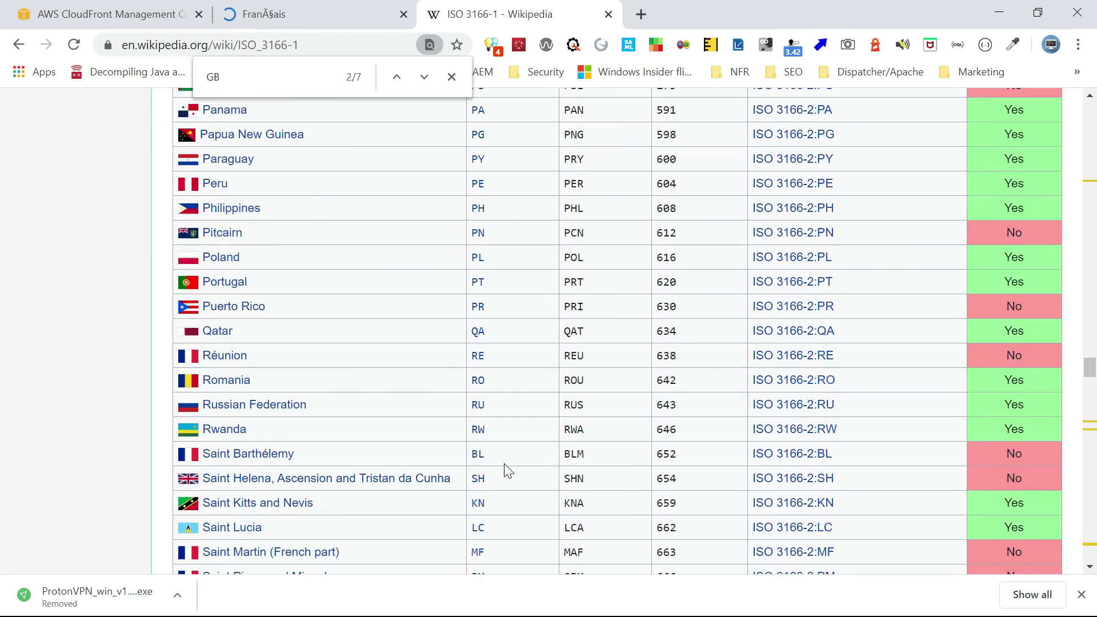
scroll(504, 463, up, 14)
scroll(506, 471, up, 8)
scroll(506, 470, up, 6)
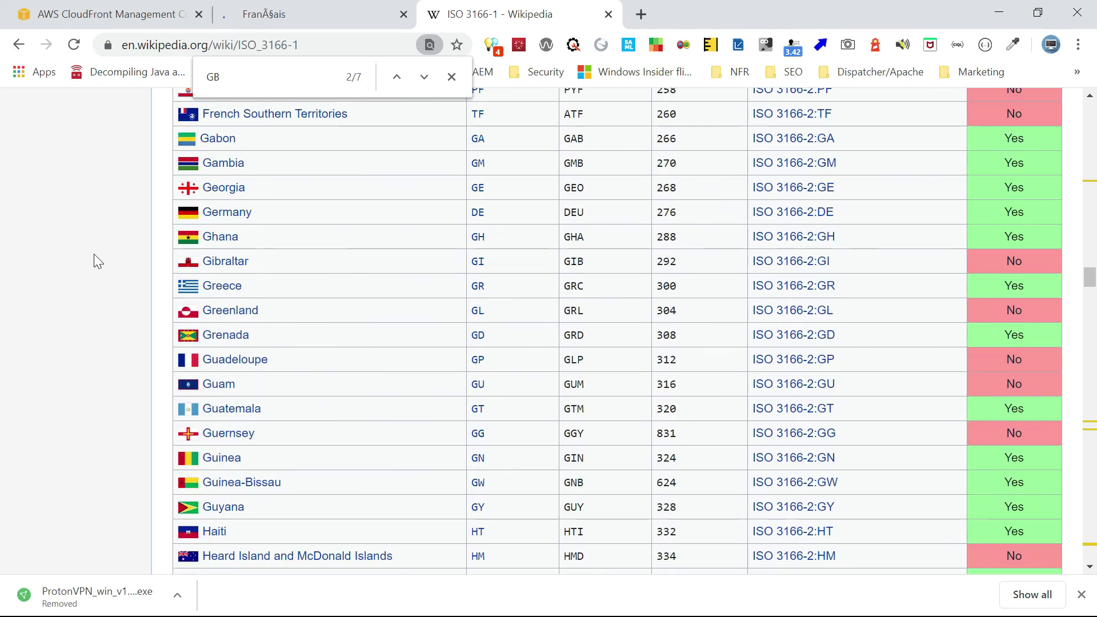
Step: Open the distribution's Viewers report on its Locations tab
click(103, 14)
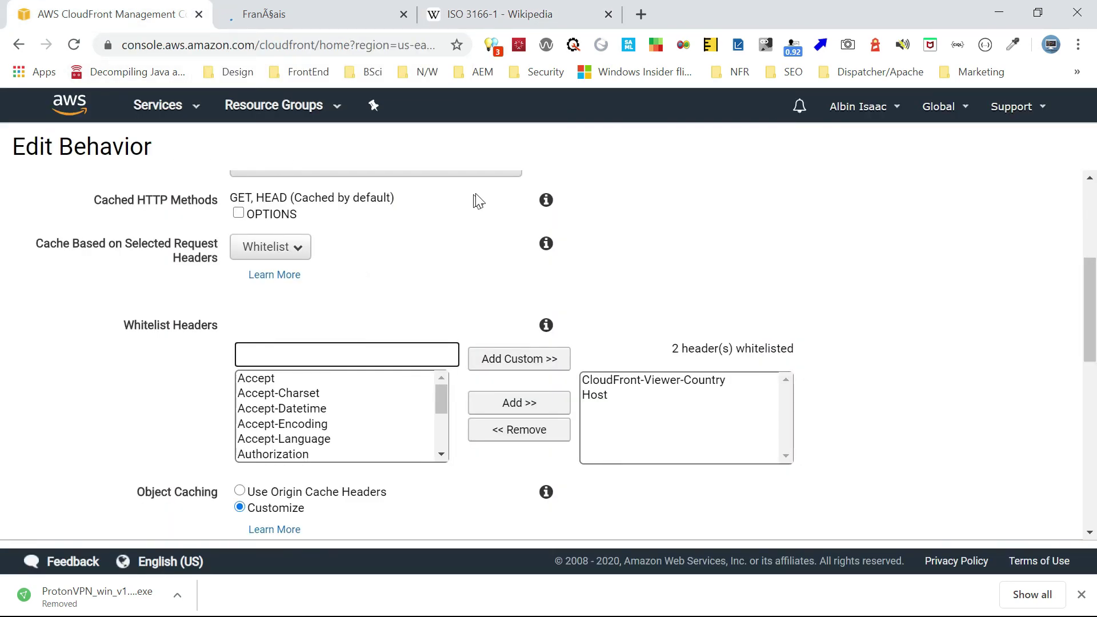
click(20, 43)
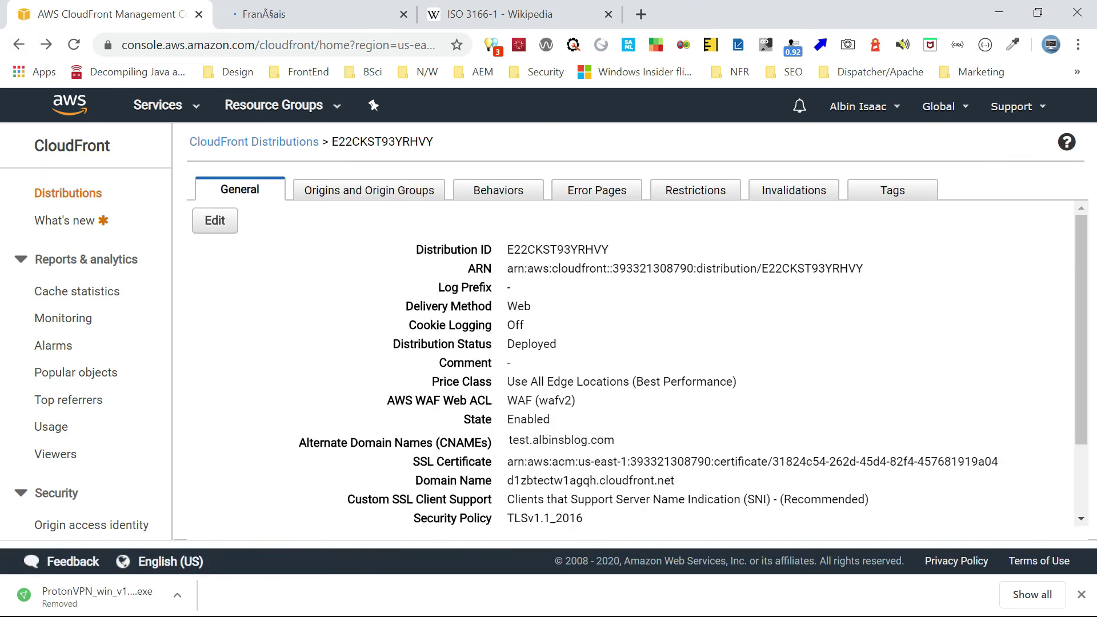
click(44, 457)
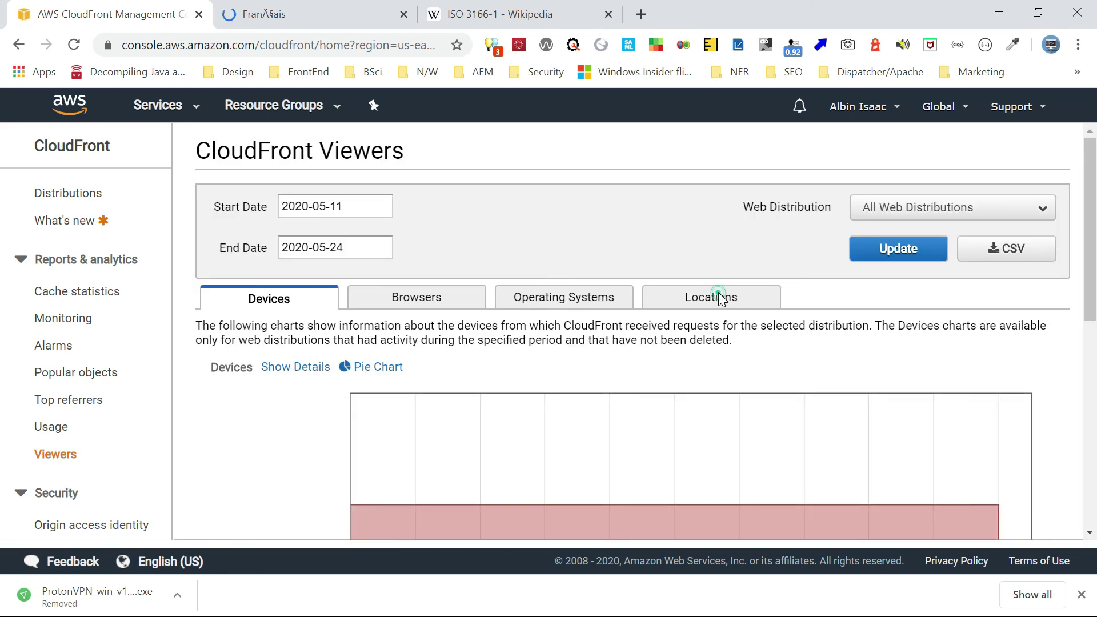
click(721, 297)
scroll(901, 395, down, 3)
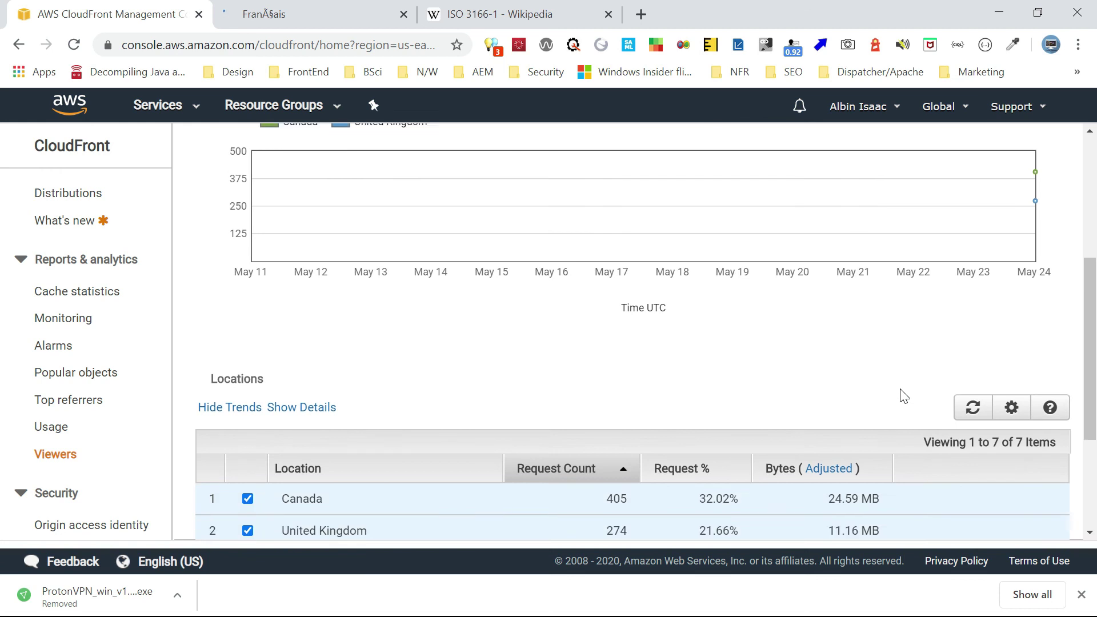
scroll(902, 394, down, 2)
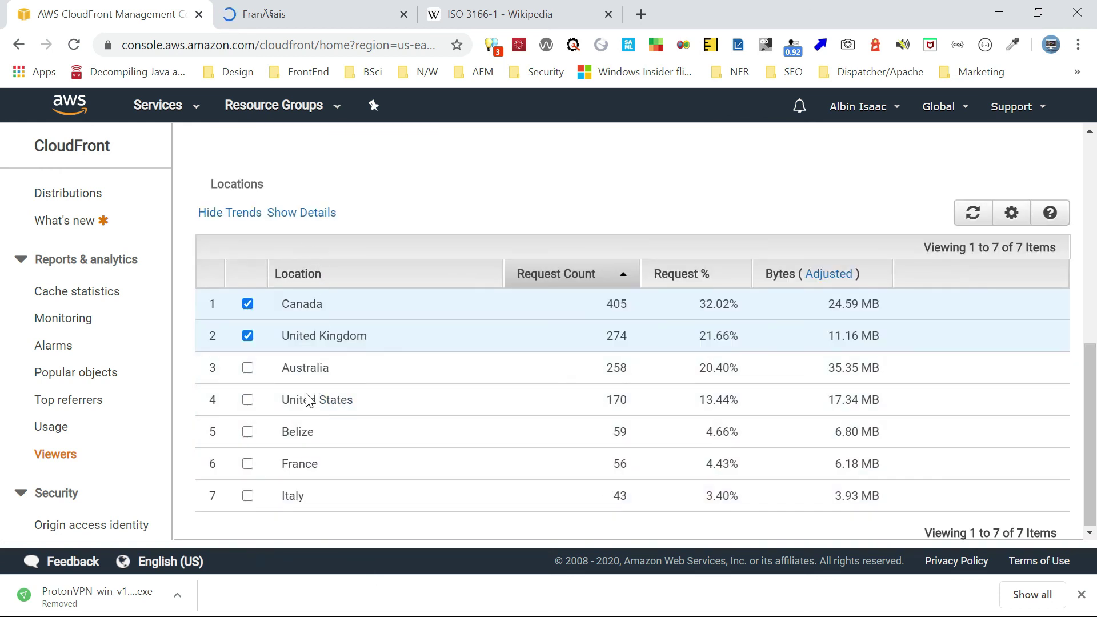
scroll(421, 480, up, 3)
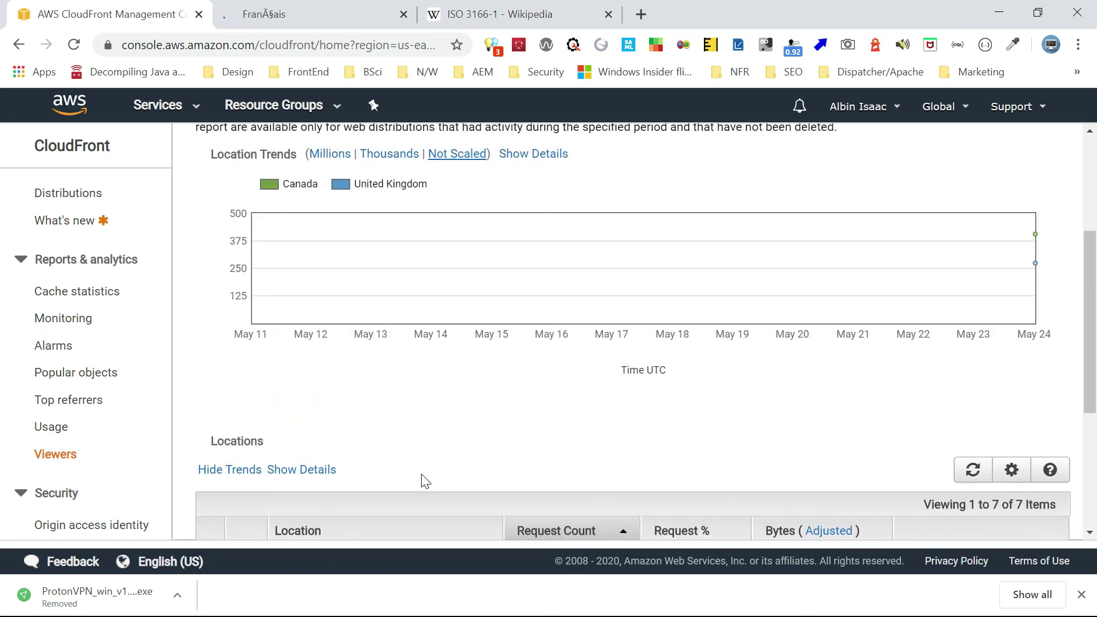
scroll(420, 480, up, 2)
scroll(517, 346, down, 3)
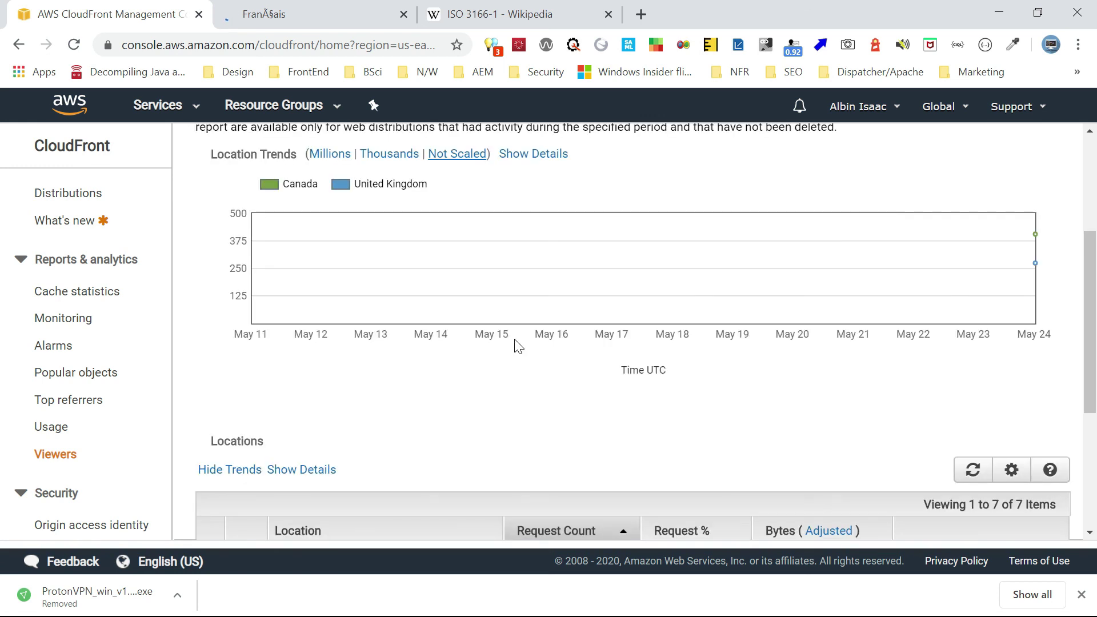